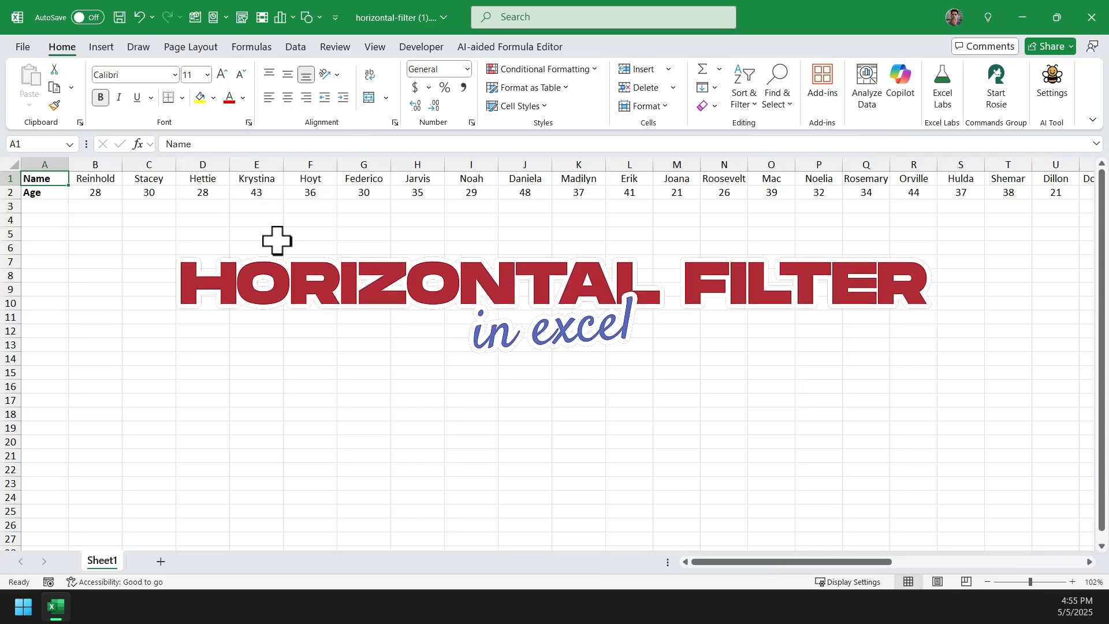
# Step: Check the data extent: names in row 1 and ages in row 2, out to column AO
pyautogui.hotkey('ctrl', 'Right')
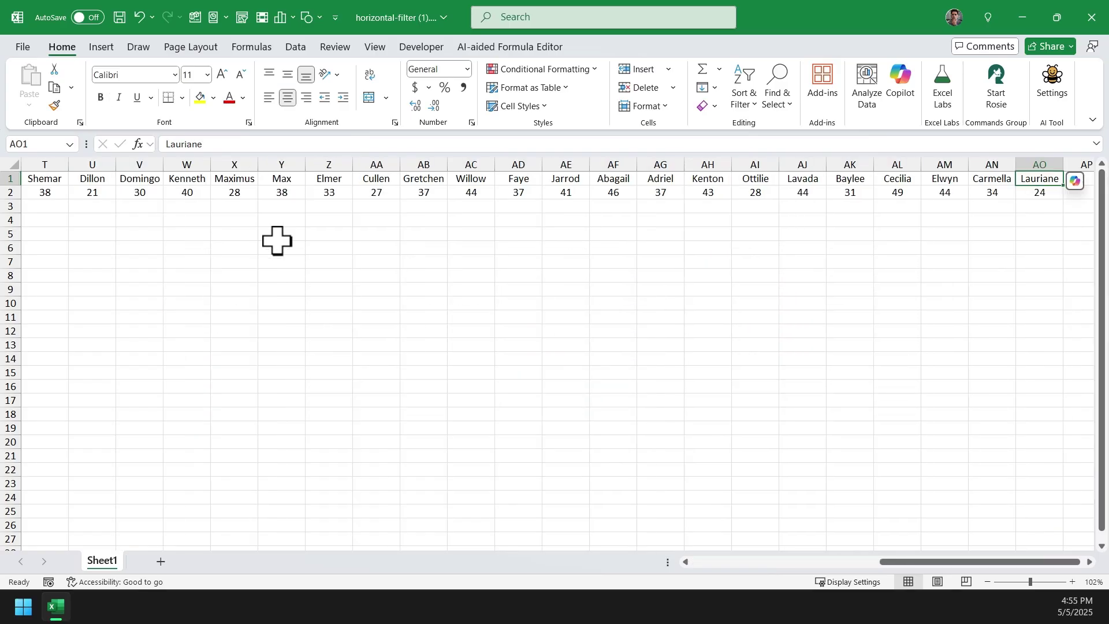
pyautogui.hotkey('ctrl', 'Left')
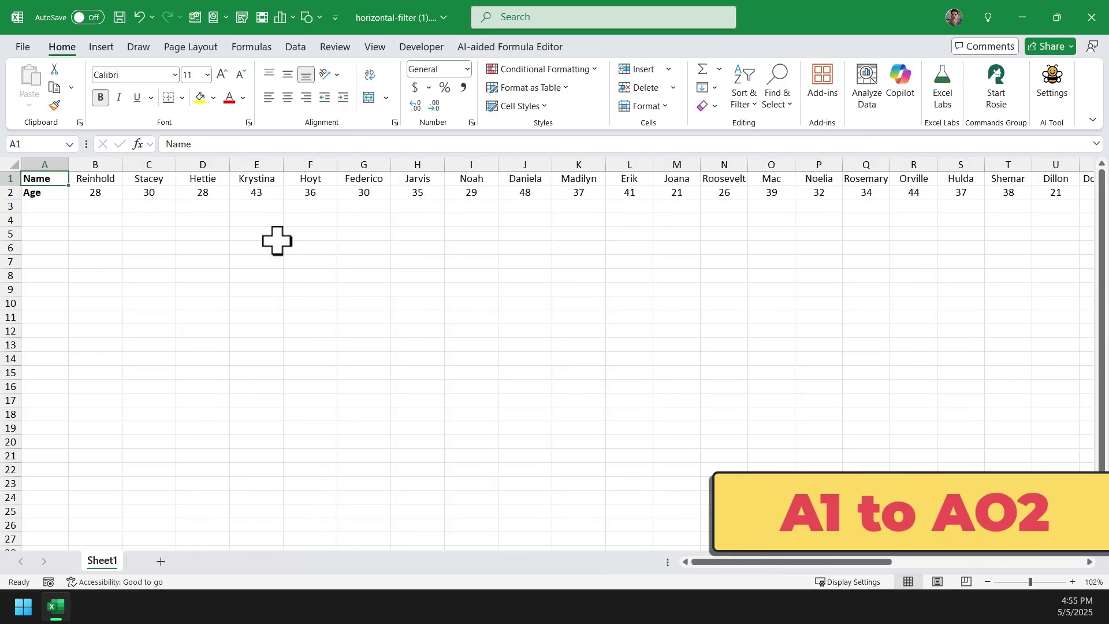
pyautogui.hotkey('ctrl', 'Right')
pyautogui.press('Down')
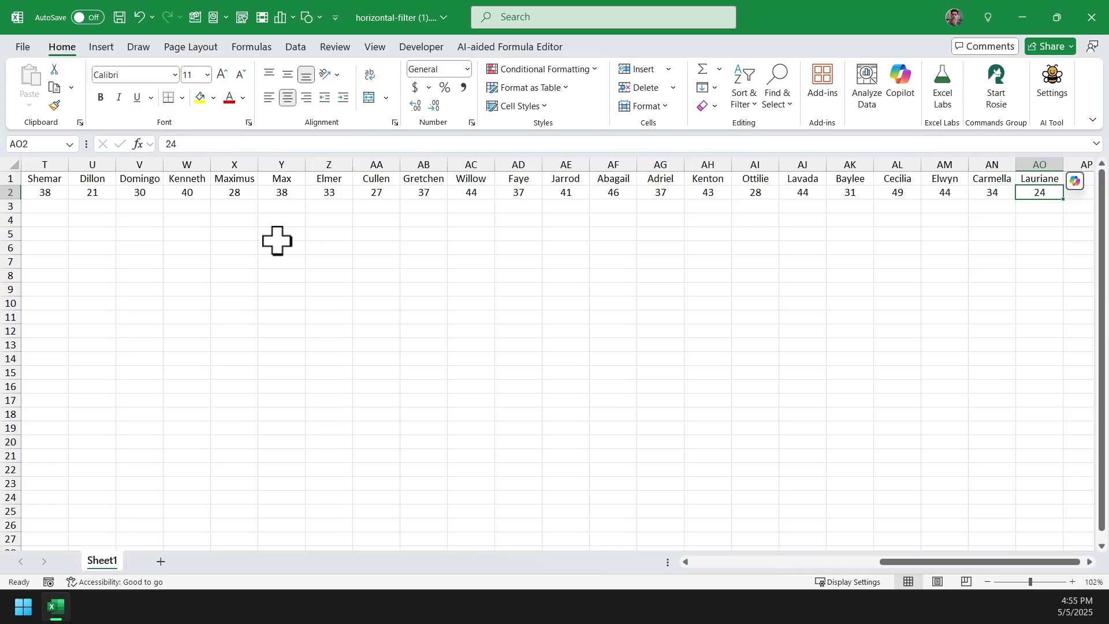
pyautogui.hotkey('ctrl', 'Up')
pyautogui.hotkey('ctrl', 'Left')
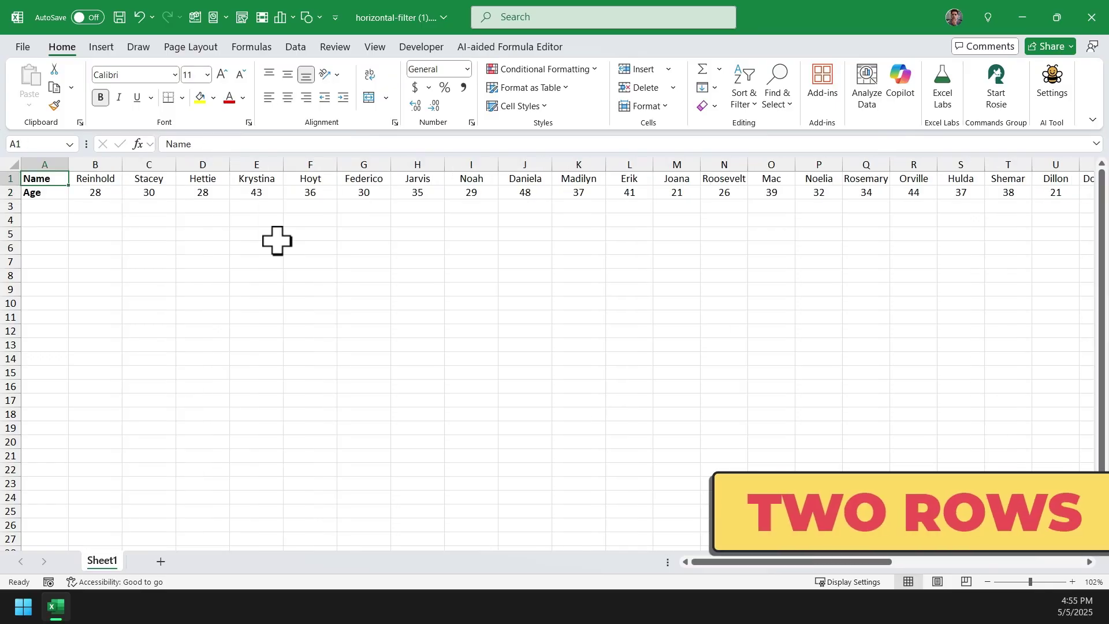
pyautogui.hotkey('ctrl', 'Right')
pyautogui.hotkey('ctrl', 'Left')
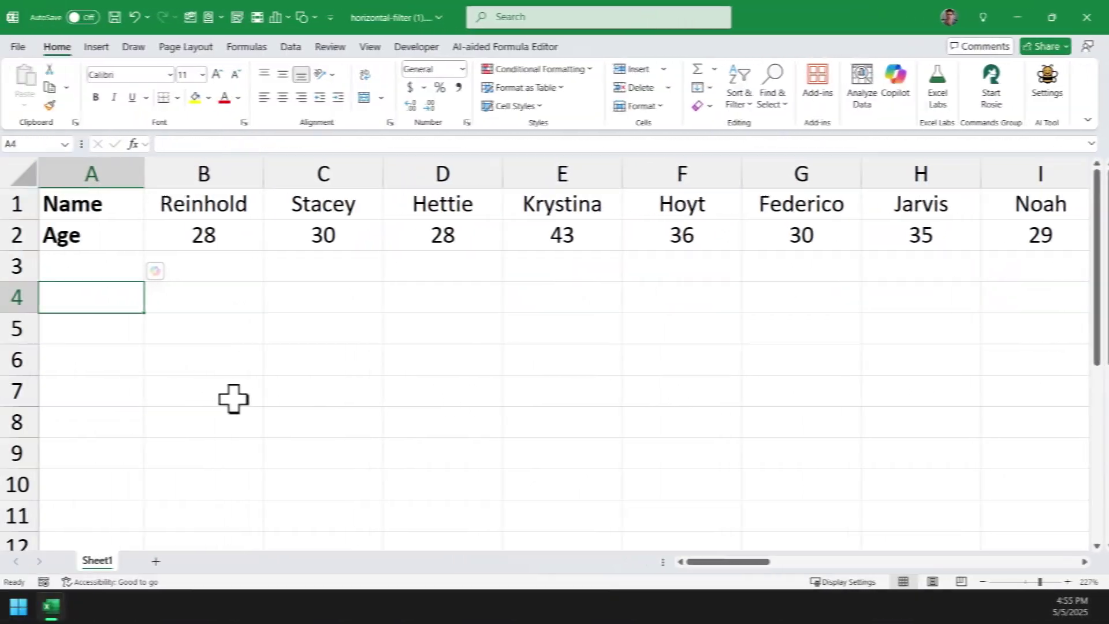
# Step: Start a FILTER formula in A4 with the array A1:AO2
pyautogui.write('=FIl')
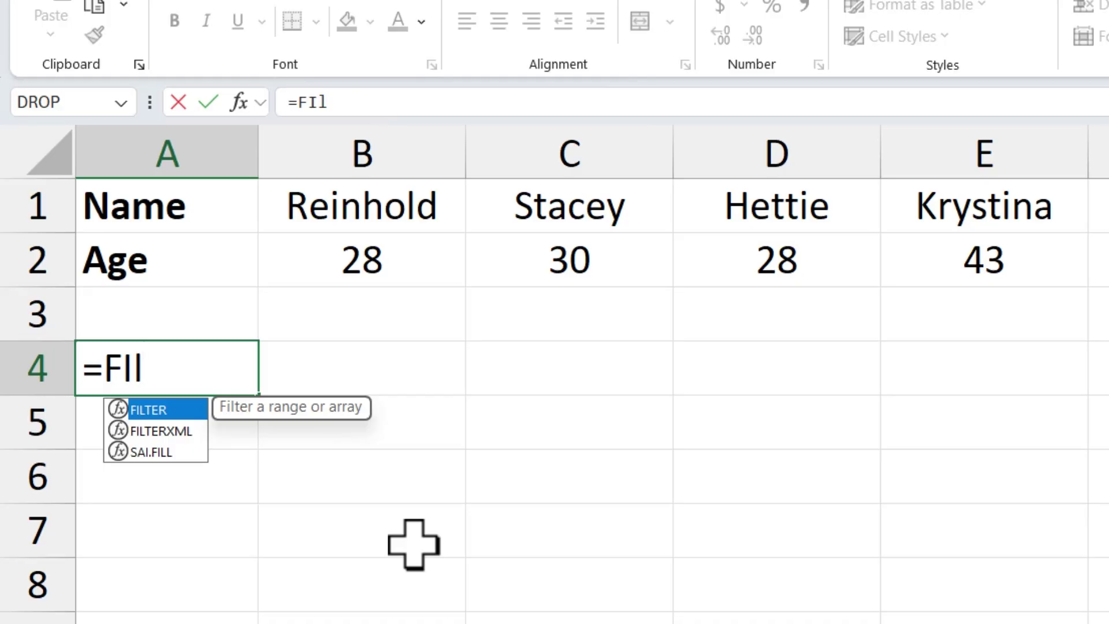
pyautogui.press('Tab')
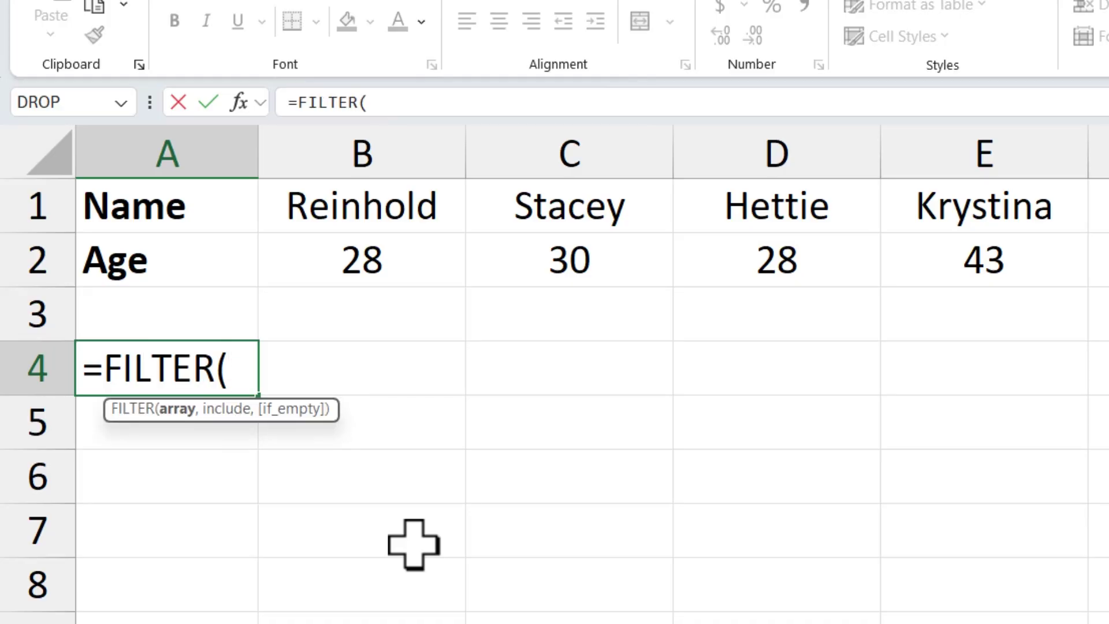
pyautogui.press('Up')
pyautogui.press('Up')
pyautogui.press('Up')
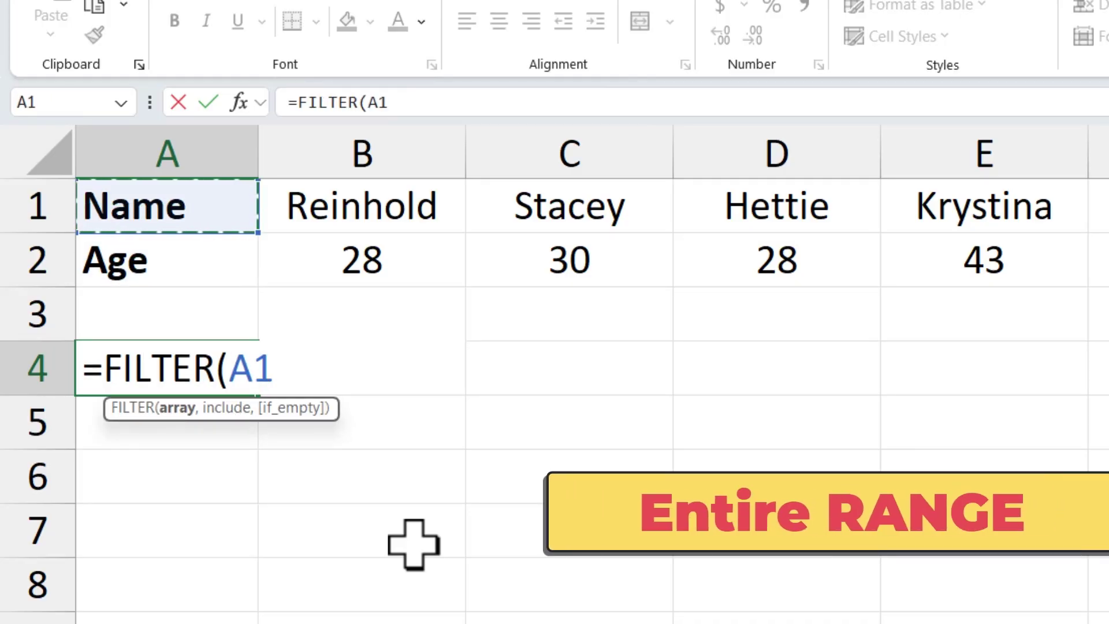
pyautogui.hotkey('shift', 'Down')
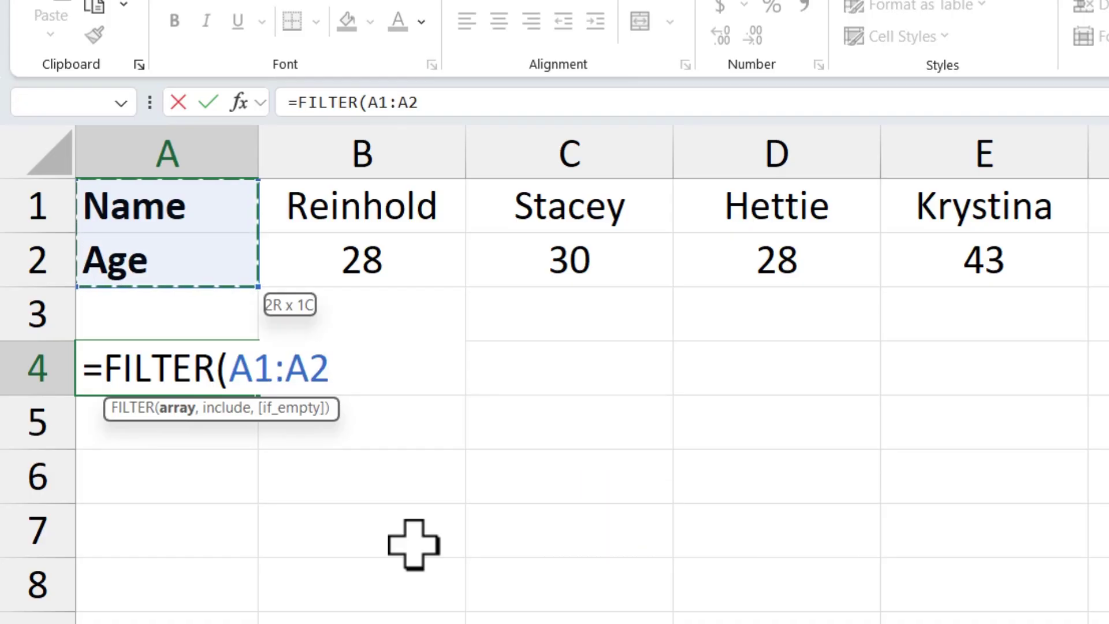
pyautogui.hotkey('ctrl', 'shift', 'Right')
pyautogui.write('O2,')
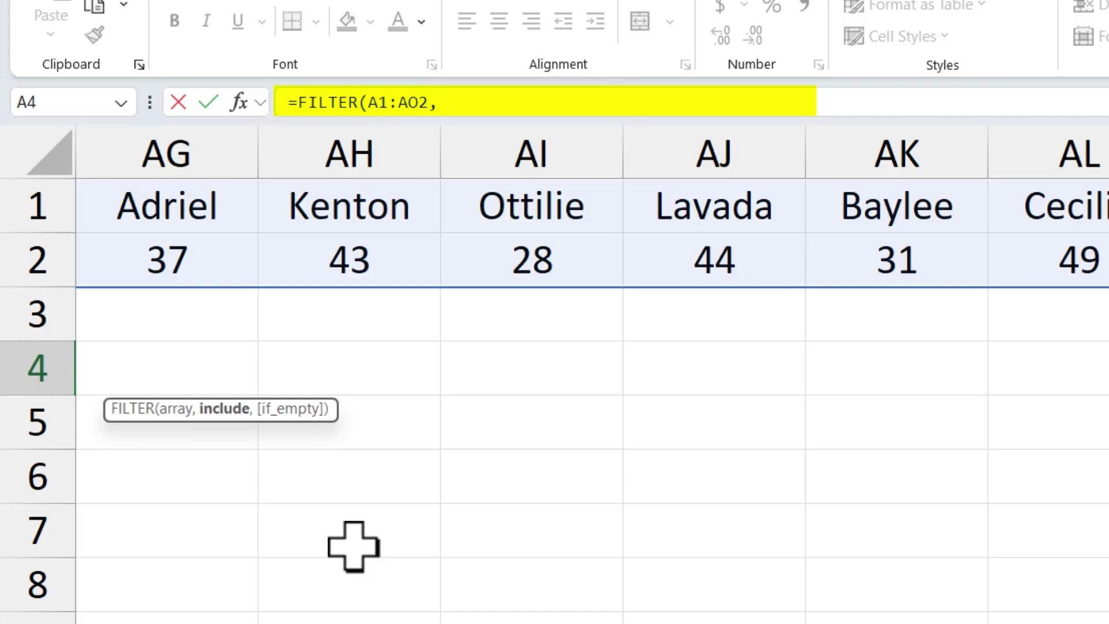
# Step: Add the criterion A2:AO2>=40 with a blank "" fallback and commit the formula
pyautogui.press('Home')
pyautogui.press('Up')
pyautogui.press('Up')
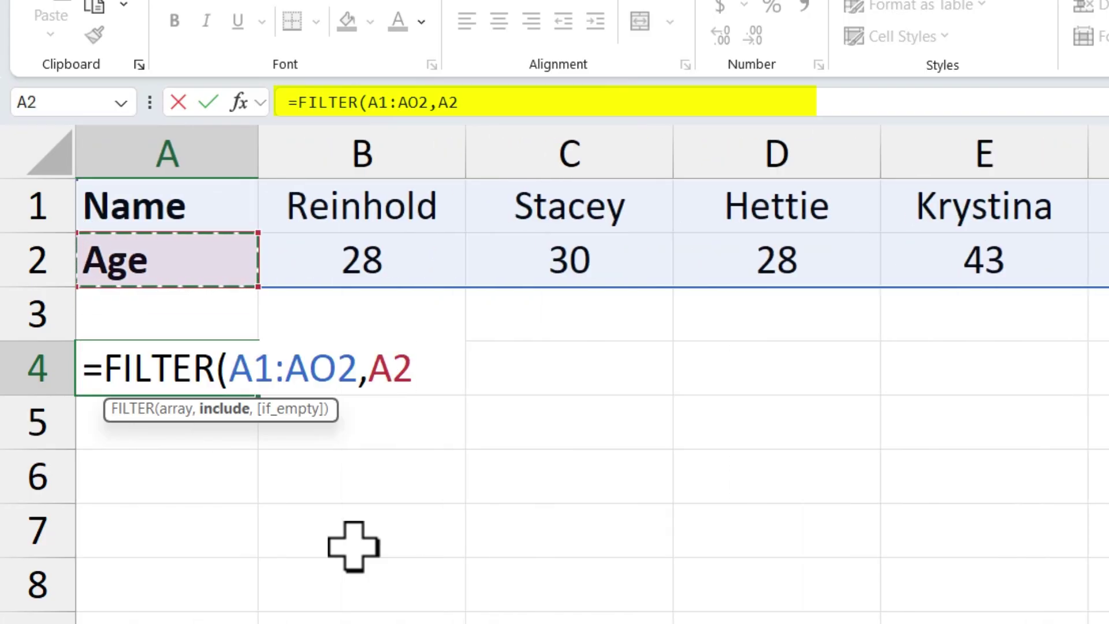
pyautogui.hotkey('ctrl', 'shift', 'Right')
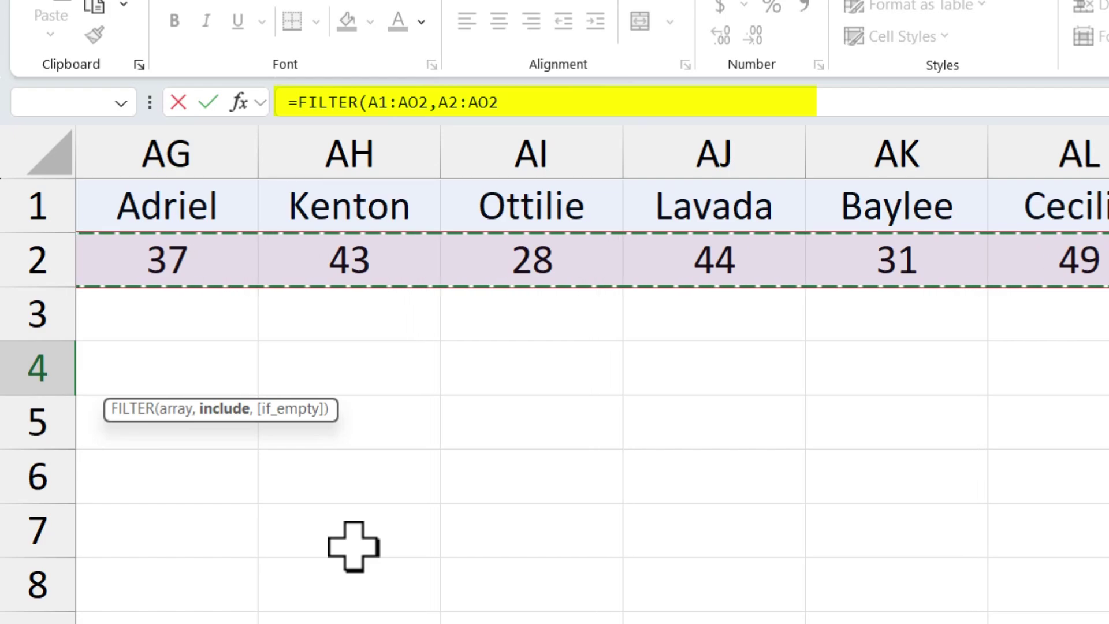
pyautogui.click(520, 102)
pyautogui.write('>=')
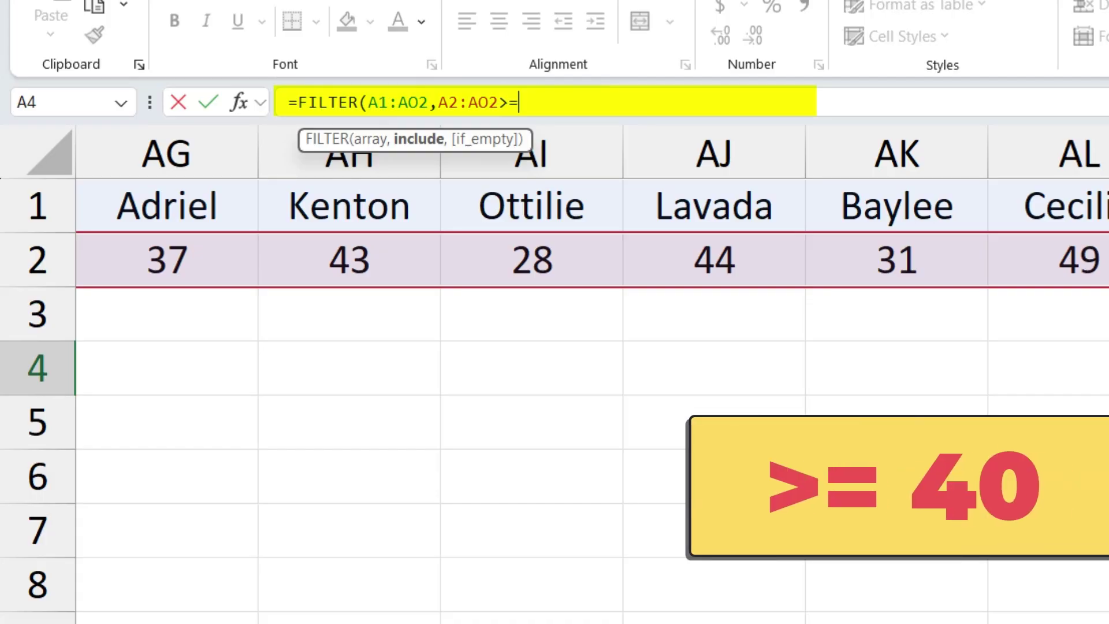
pyautogui.write('40')
pyautogui.write(',')
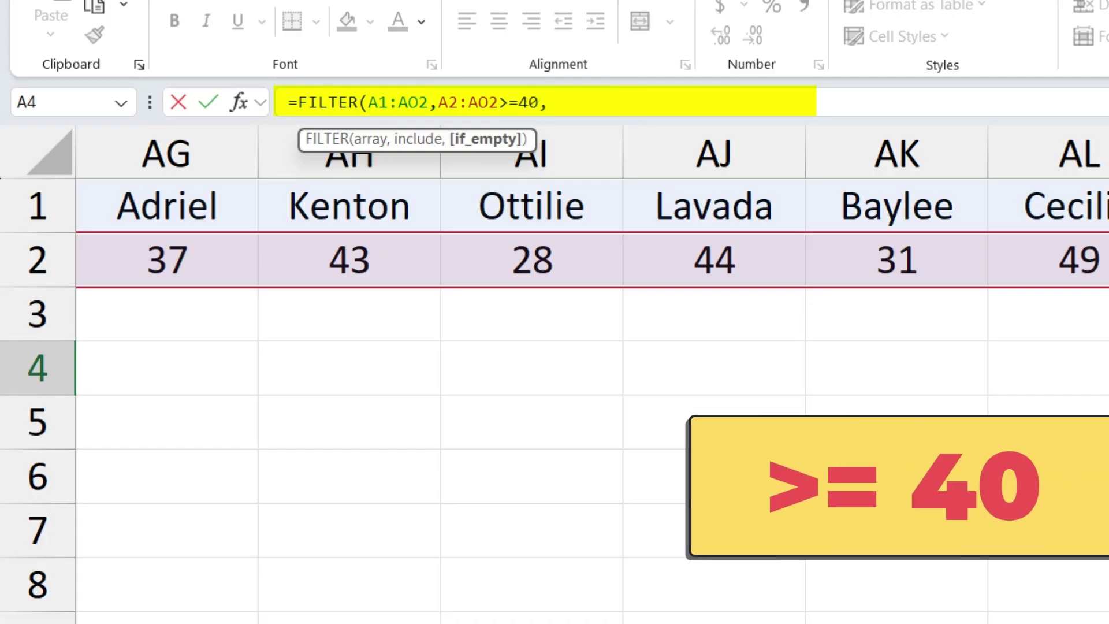
pyautogui.write('""')
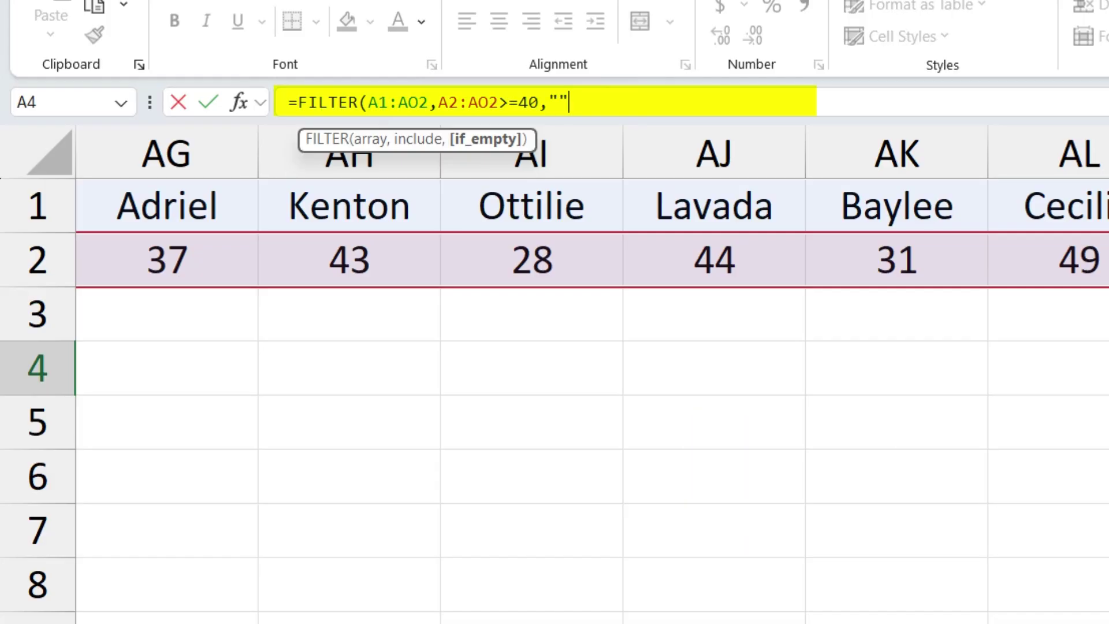
pyautogui.write(')')
pyautogui.press('Return')
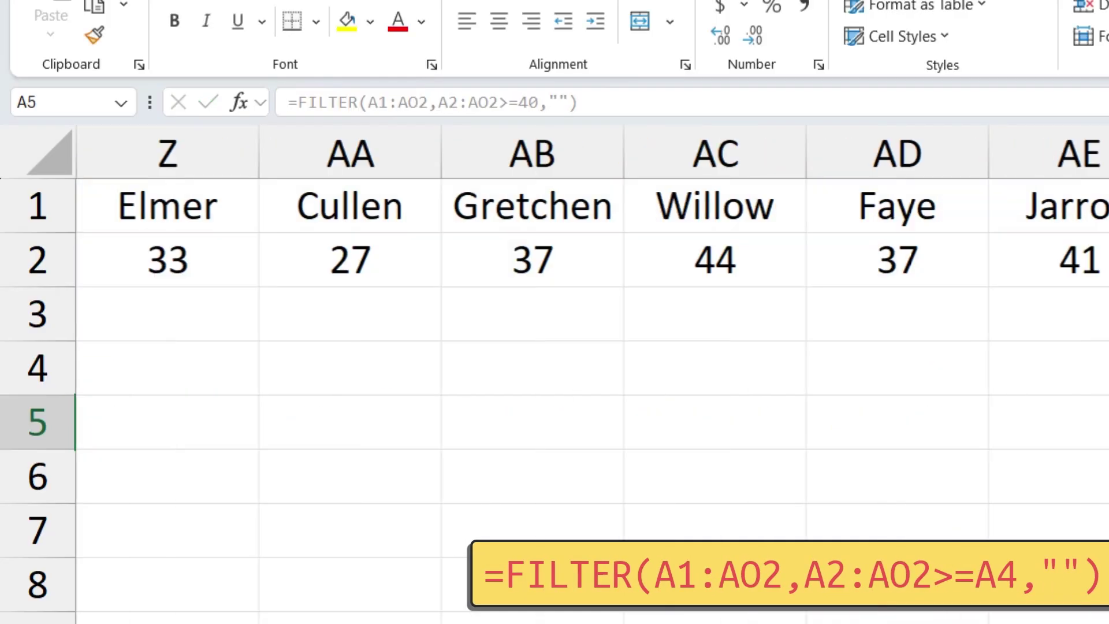
# Step: Review the names and ages returned by the A4 filter
pyautogui.press('Up')
pyautogui.press('Right')
pyautogui.press('Down')
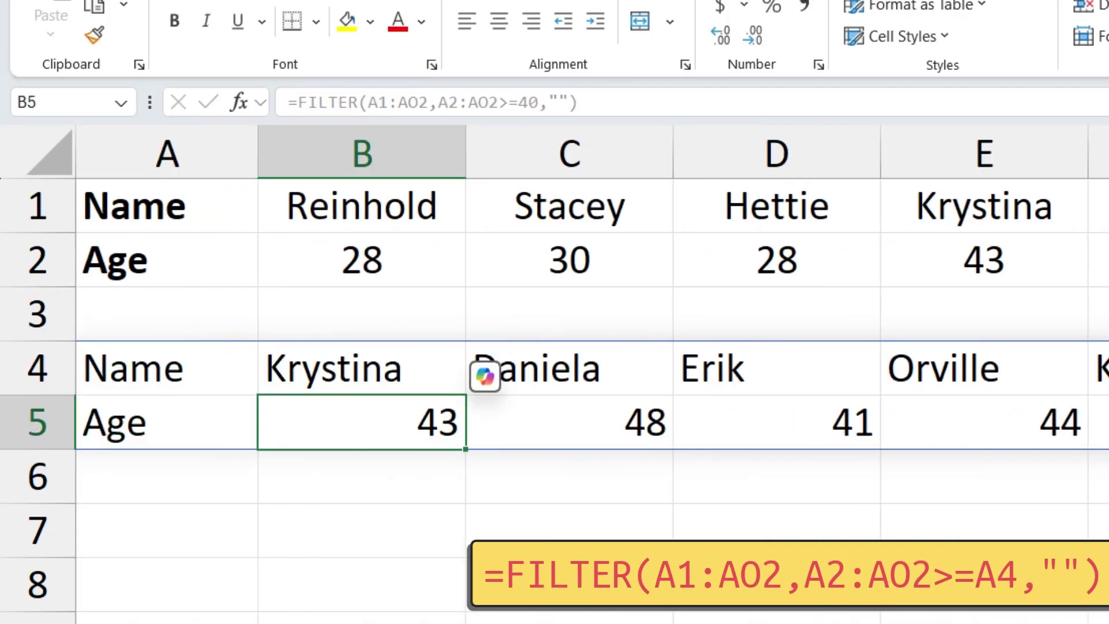
pyautogui.press('Up')
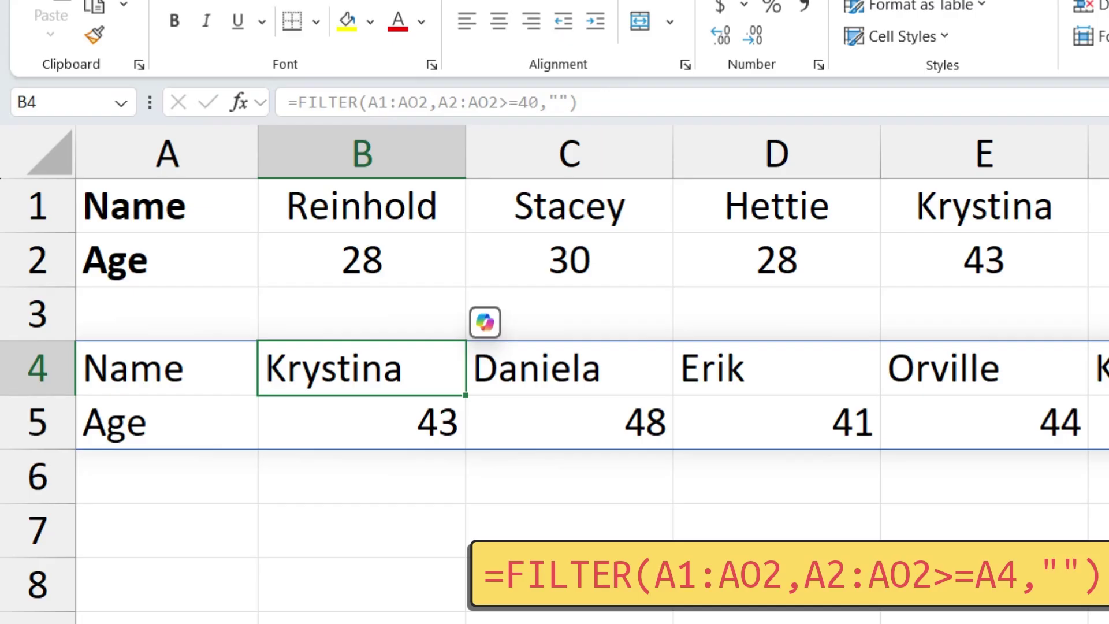
pyautogui.press('Left')
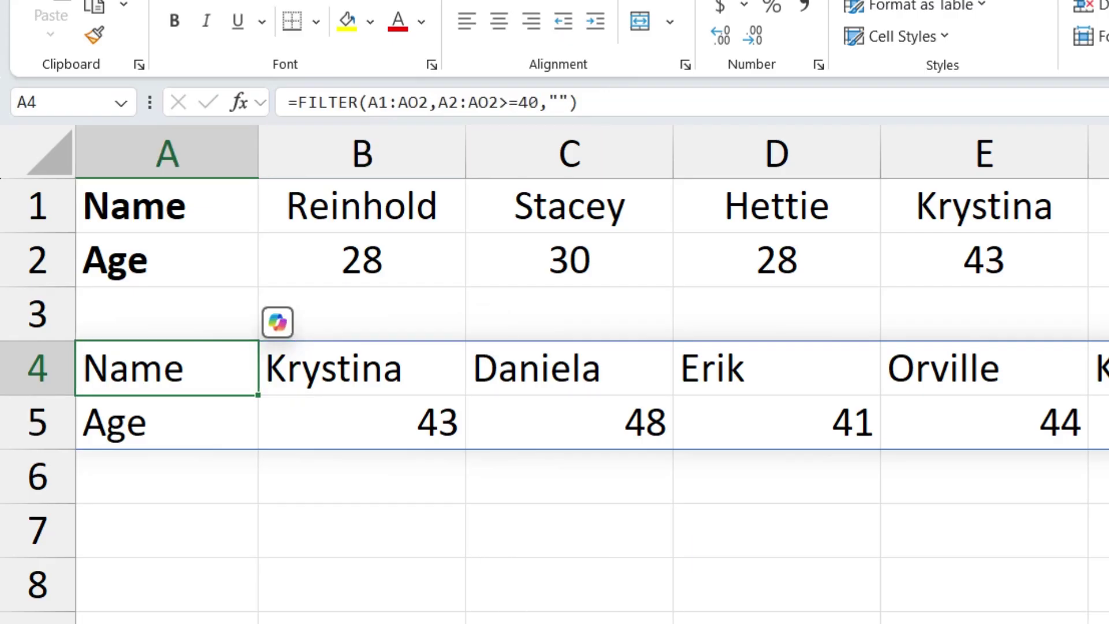
# Step: Change the formula's age threshold from 40 to 45
pyautogui.doubleClick(527, 103)
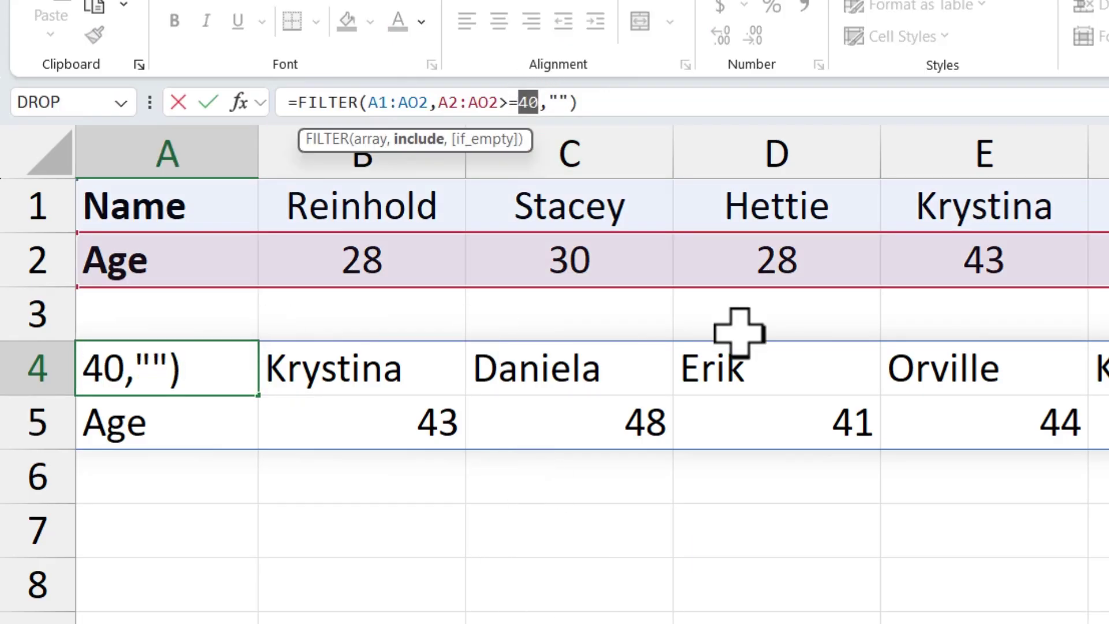
pyautogui.write('45')
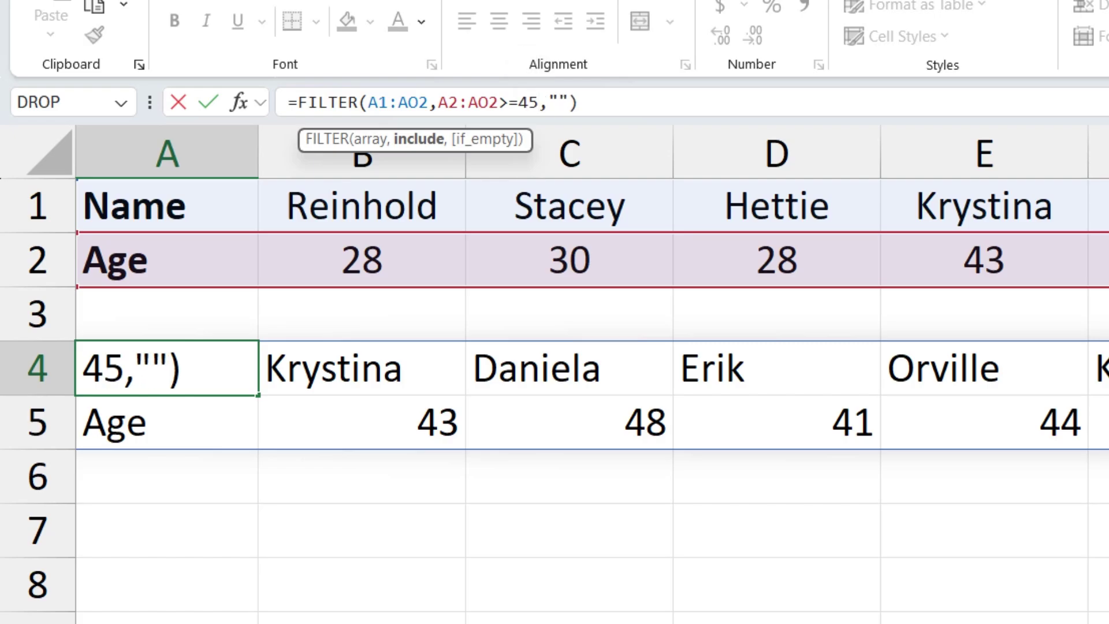
pyautogui.press('Return')
pyautogui.press('Right')
pyautogui.press('Down')
pyautogui.press('Down')
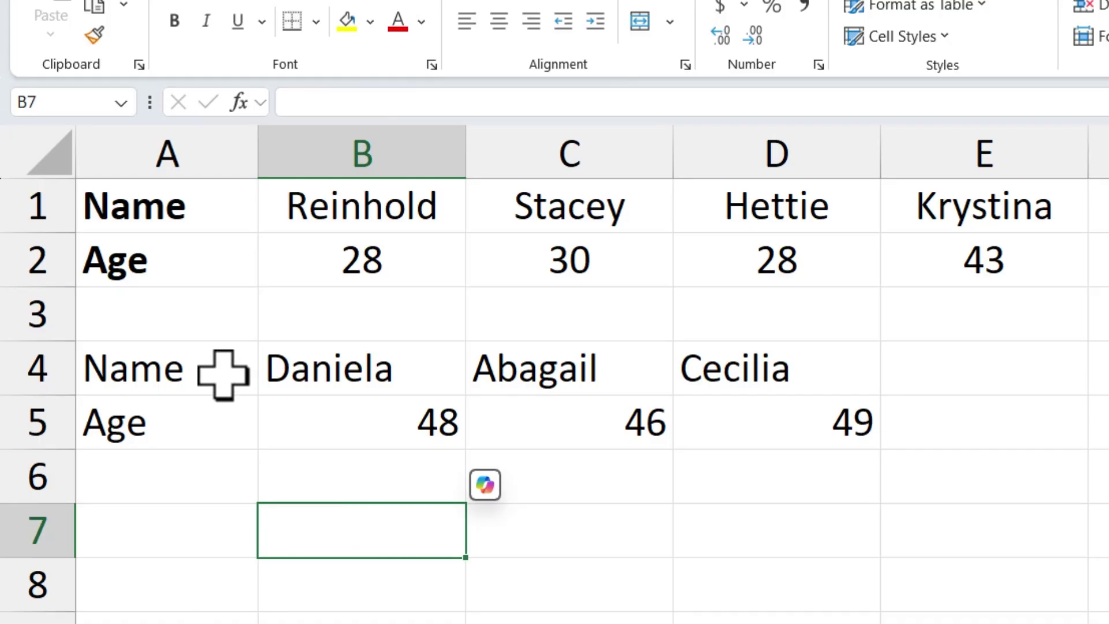
# Step: Move the FILTER formula and its results down to A6
pyautogui.moveTo(222, 371); pyautogui.dragTo(750, 428)
pyautogui.hotkey('ctrl', 'x')
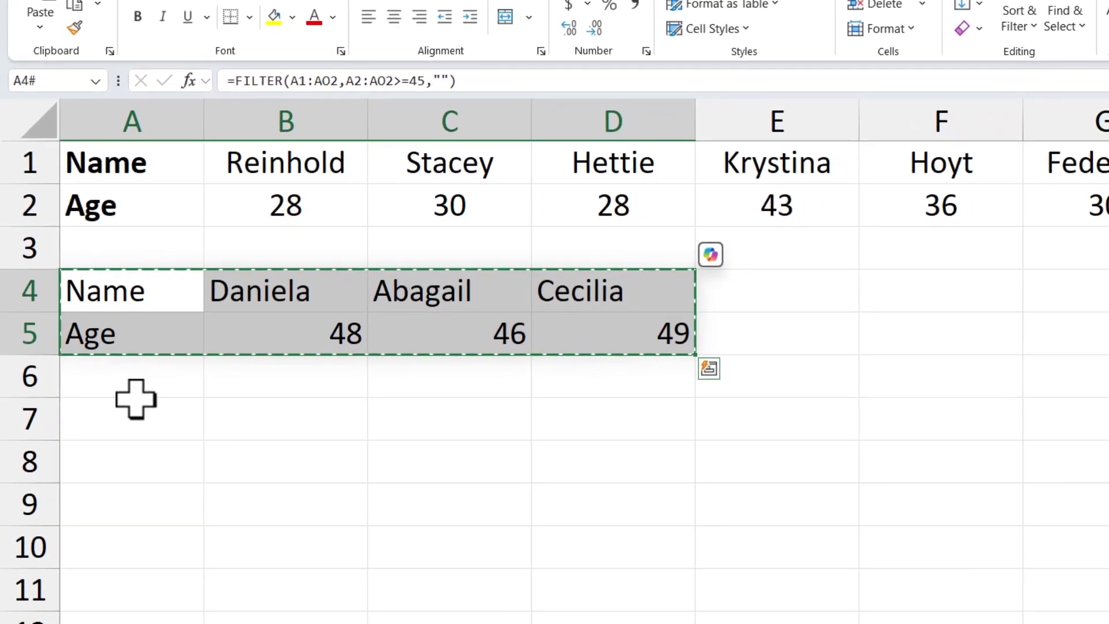
pyautogui.click(131, 381)
pyautogui.hotkey('ctrl', 'v')
pyautogui.click(119, 274)
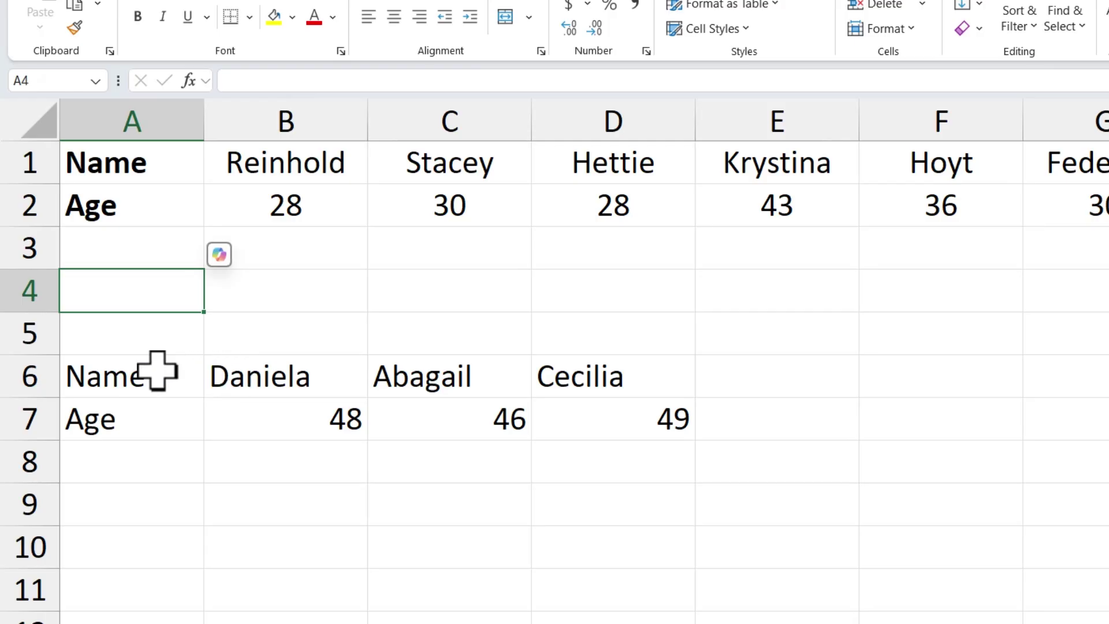
# Step: Replace the hard-coded 45 with a reference to A4, then enter 45 in A4
pyautogui.doubleClick(112, 376)
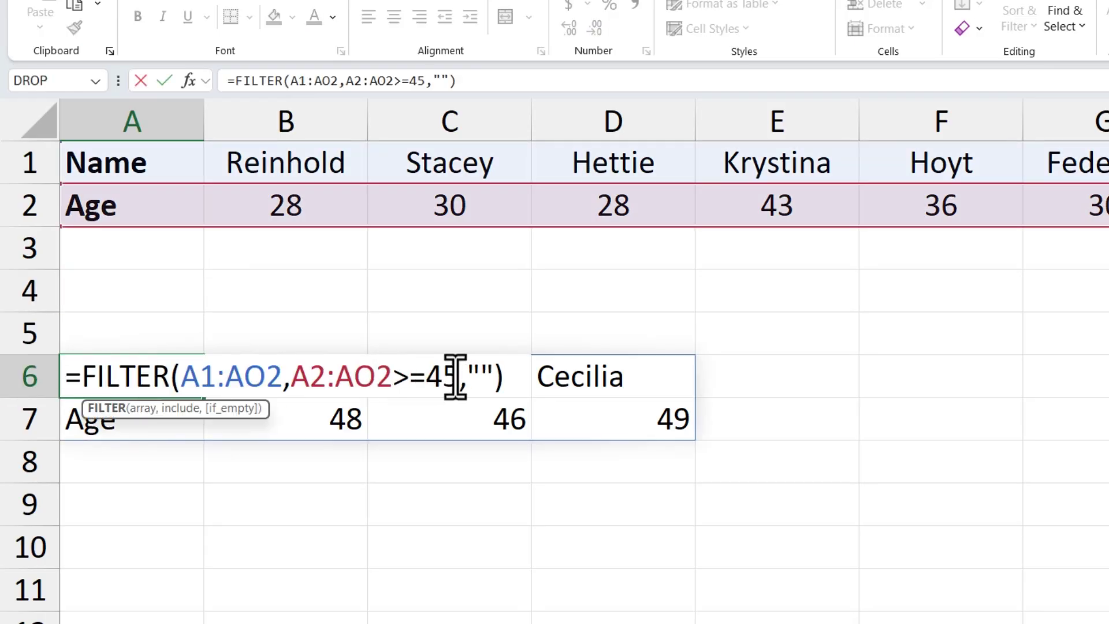
pyautogui.moveTo(457, 376); pyautogui.dragTo(433, 376)
pyautogui.press('BackSpace')
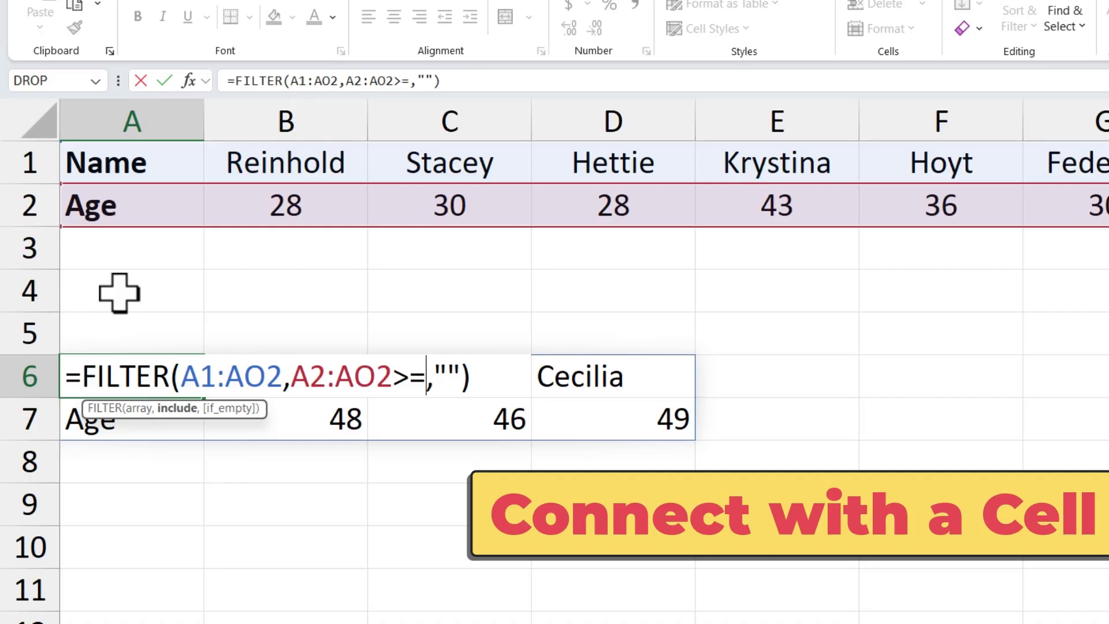
pyautogui.click(119, 293)
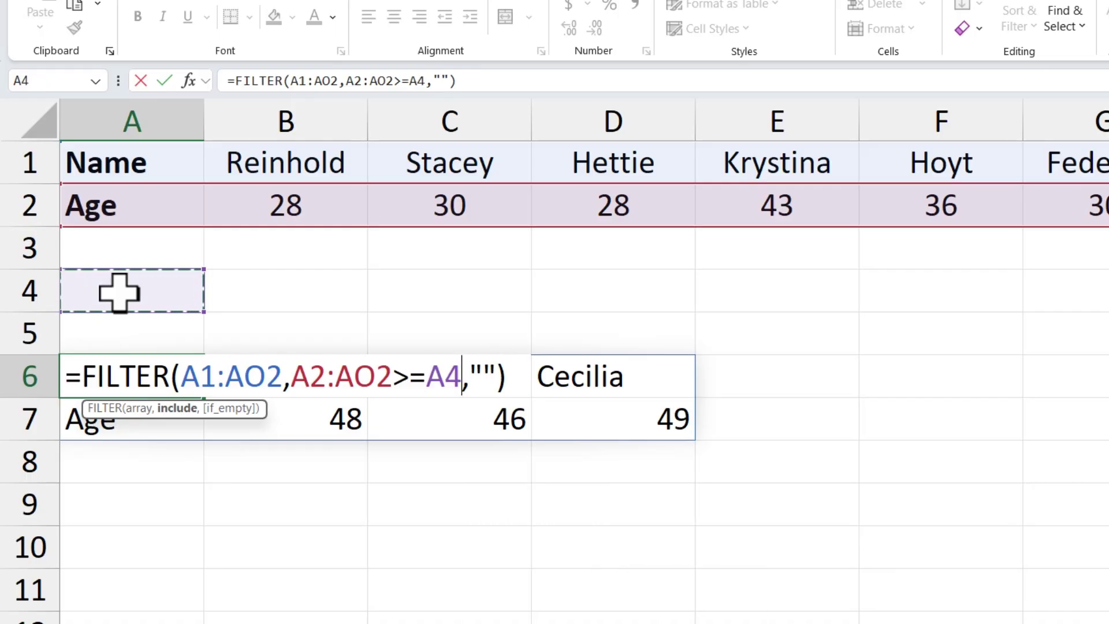
pyautogui.press('Return')
pyautogui.press('Up')
pyautogui.press('Up')
pyautogui.press('Up')
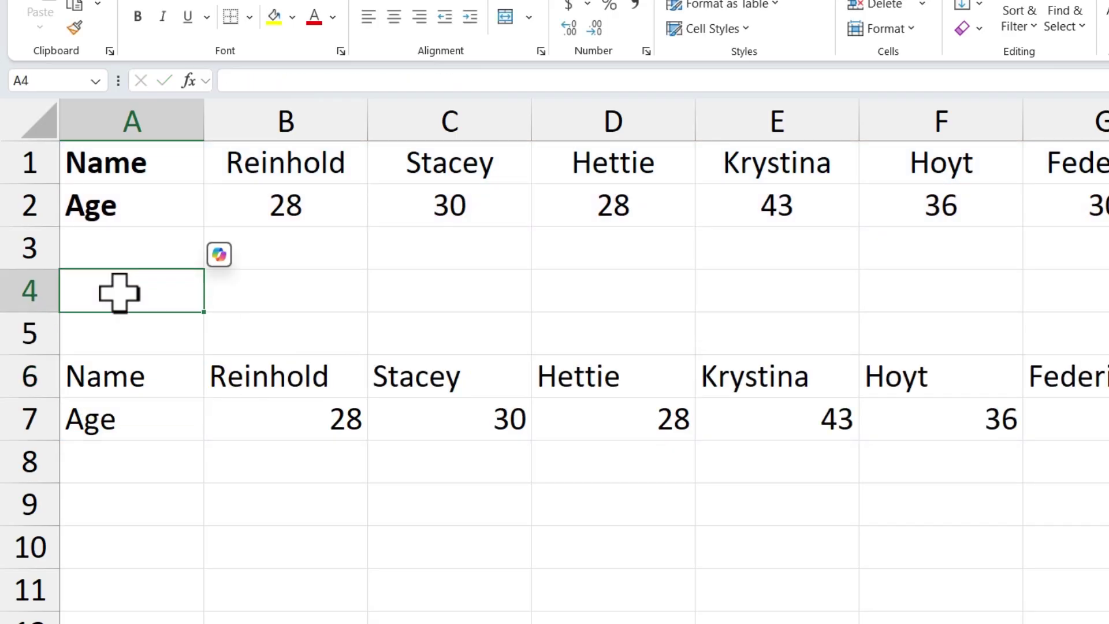
pyautogui.write('45')
pyautogui.press('Return')
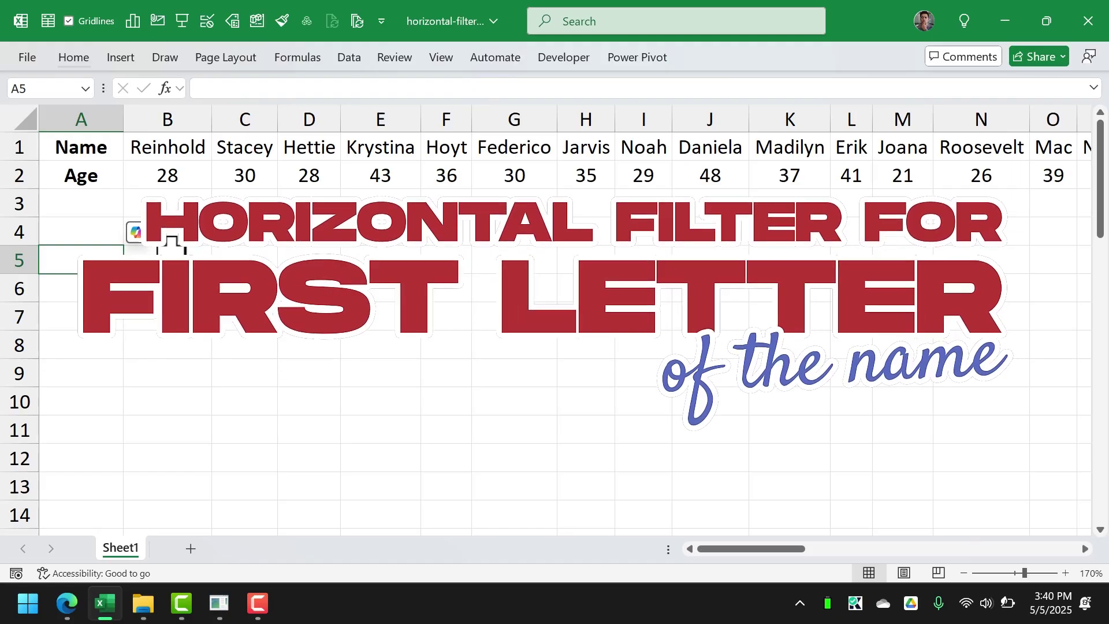
# Step: Start a FILTER formula in A5 with the array B1:AO2
pyautogui.write('=')
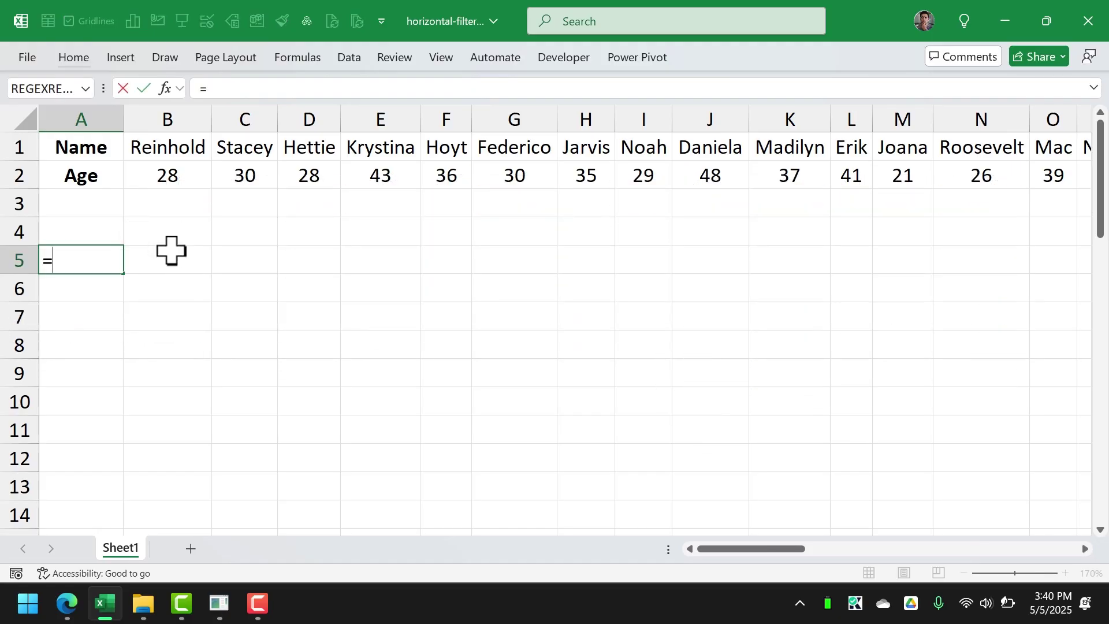
pyautogui.write('FIL')
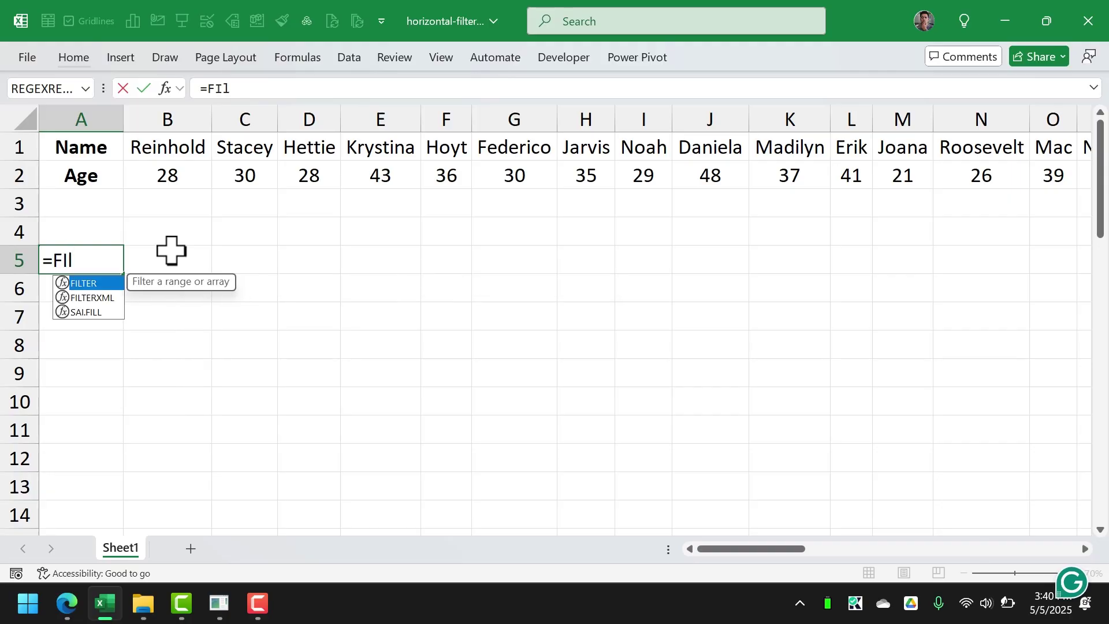
pyautogui.press('Tab')
pyautogui.press('Up')
pyautogui.press('Up')
pyautogui.press('Up')
pyautogui.press('Up')
pyautogui.press('Right')
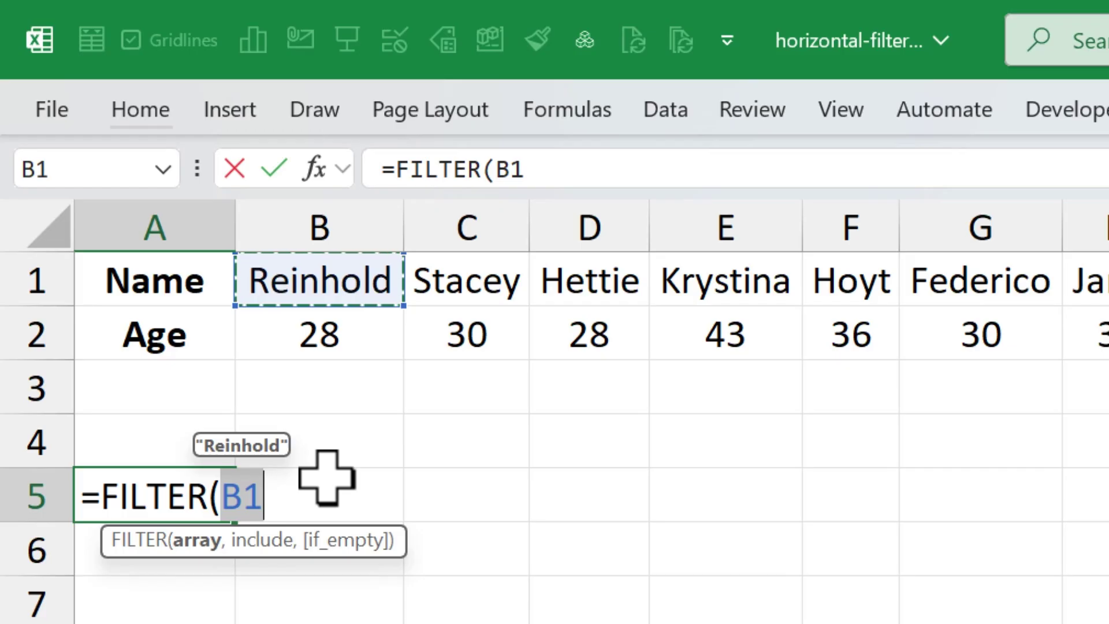
pyautogui.hotkey('shift', 'Down')
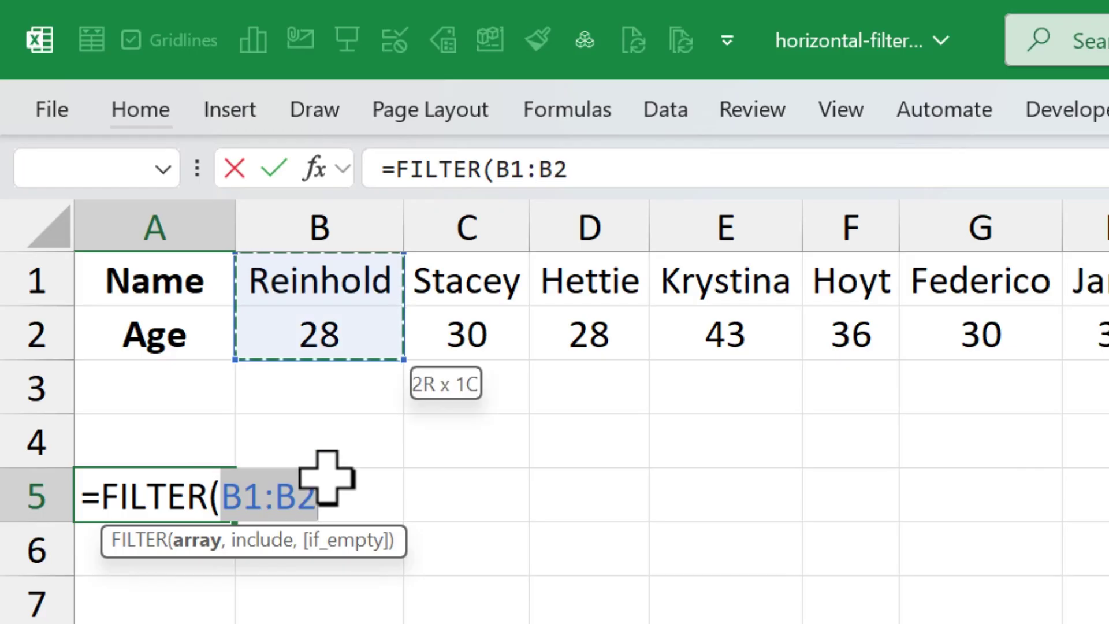
pyautogui.hotkey('ctrl', 'shift', 'Right')
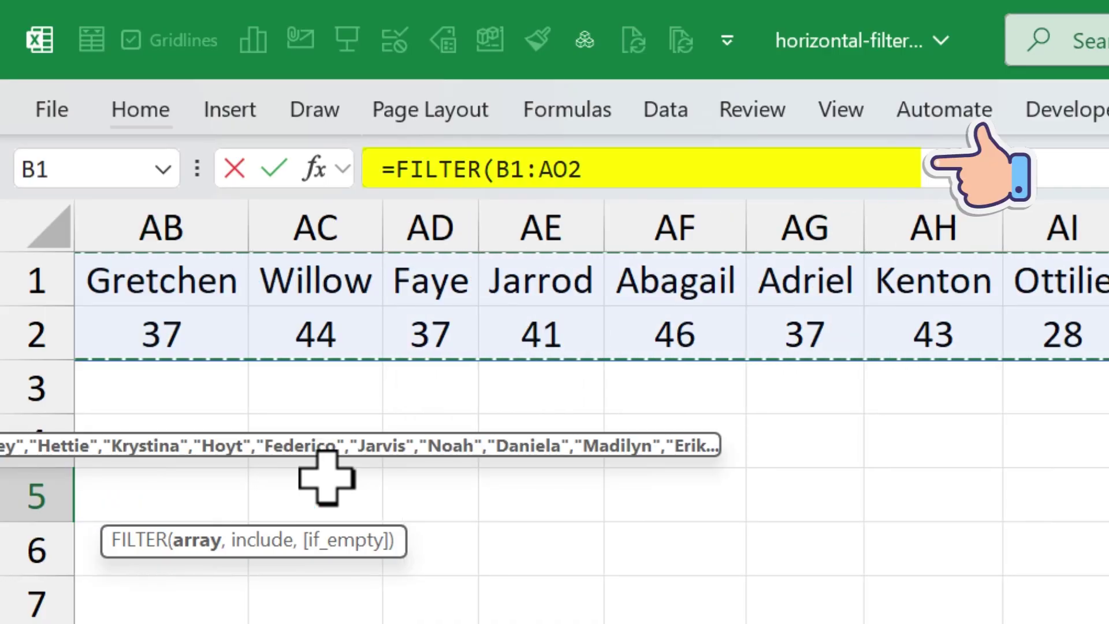
# Step: Add the criterion LEFT(B1:AO1,1)="S" with a blank "" fallback
pyautogui.write(',')
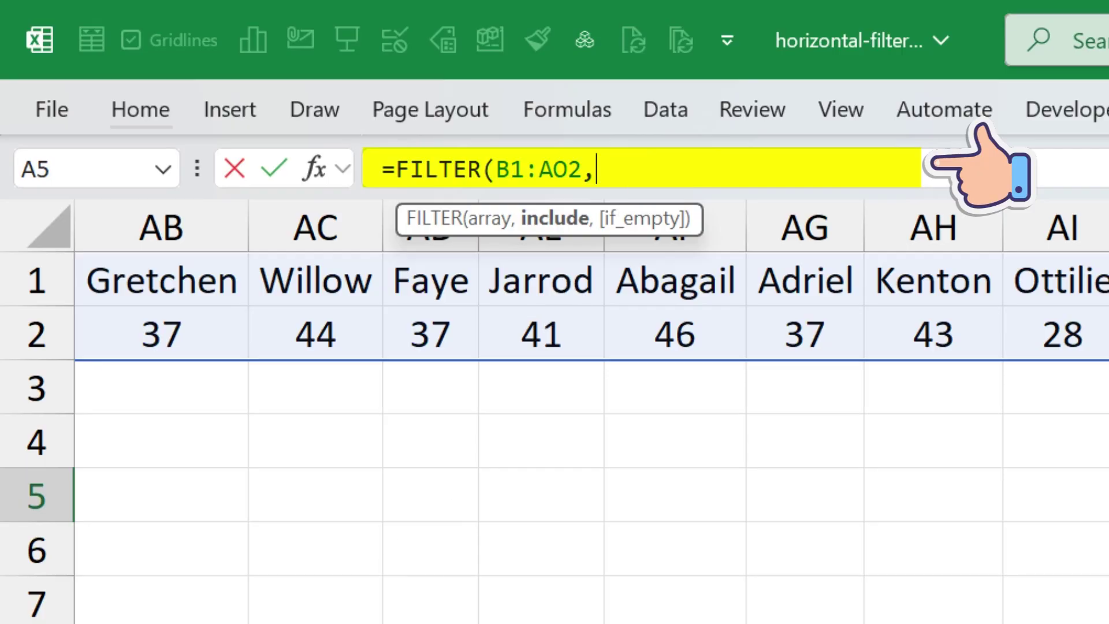
pyautogui.write('Le')
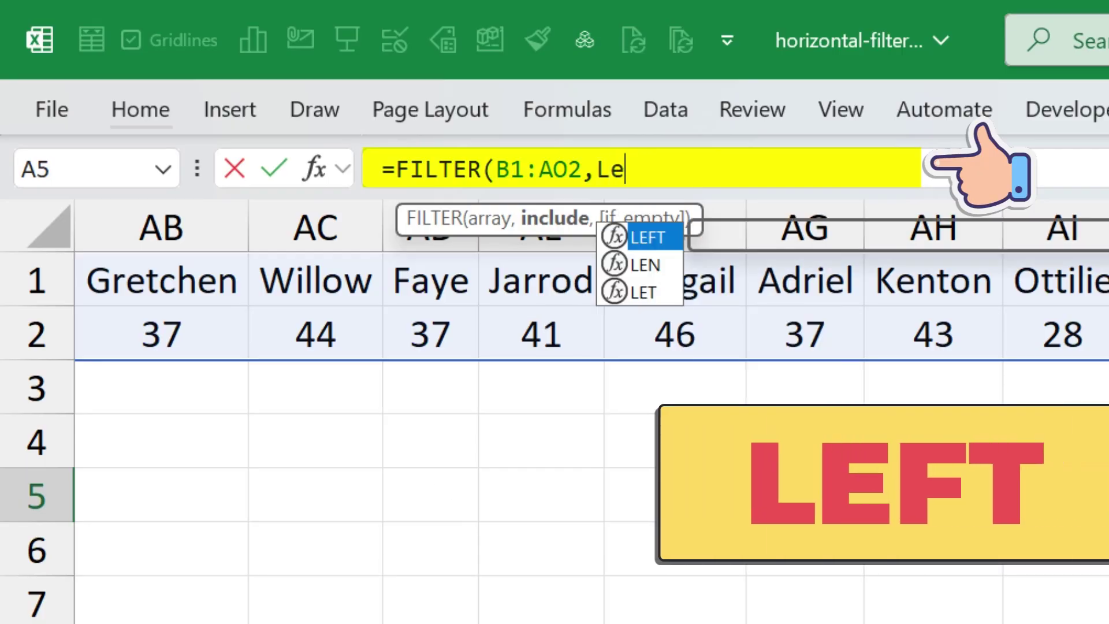
pyautogui.press('Tab')
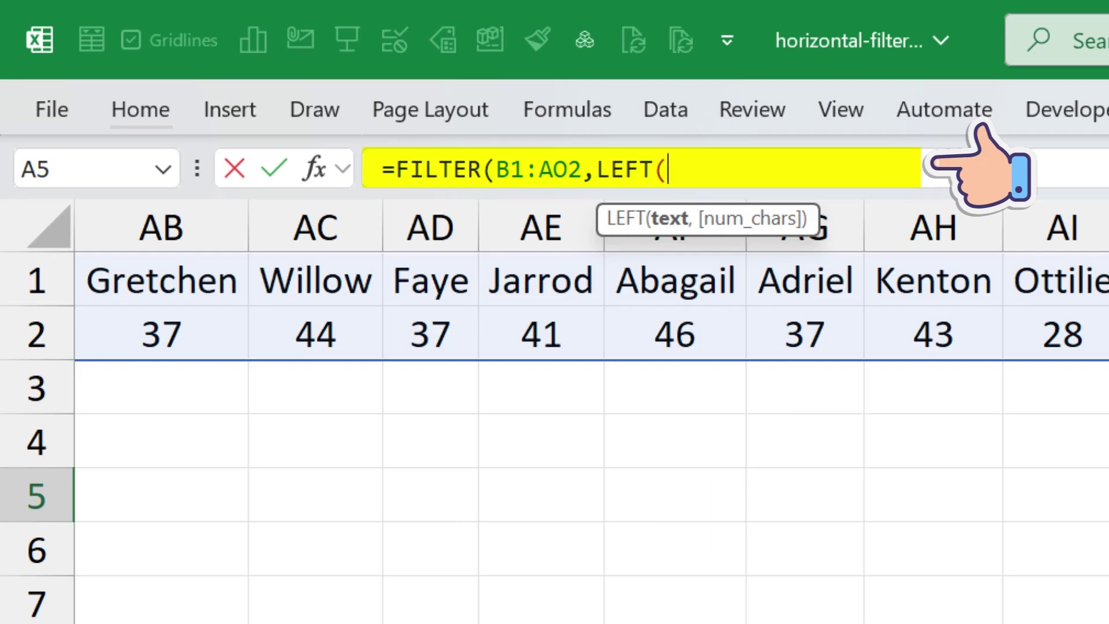
pyautogui.press('Left')
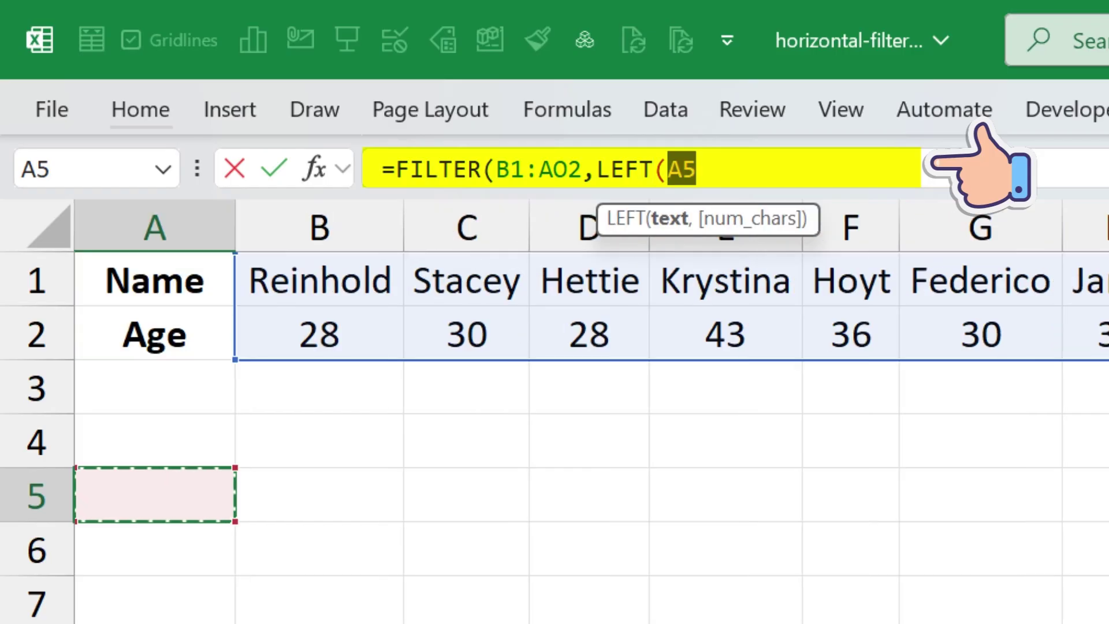
pyautogui.press('Up')
pyautogui.press('Up')
pyautogui.press('Right')
pyautogui.press('Up')
pyautogui.press('Up')
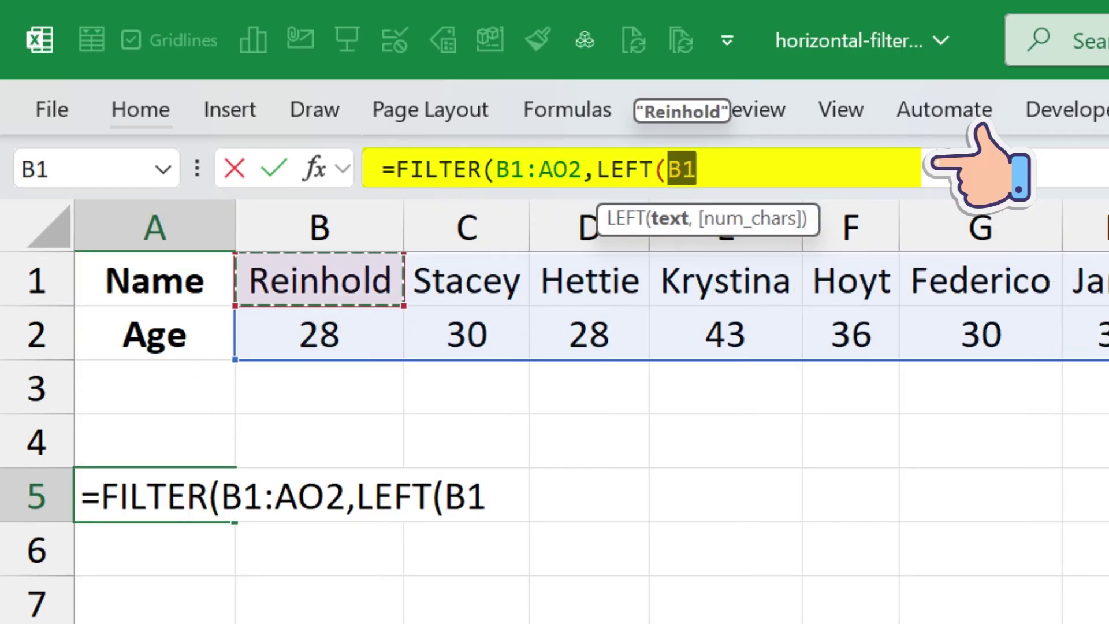
pyautogui.hotkey('ctrl', 'shift', 'Right')
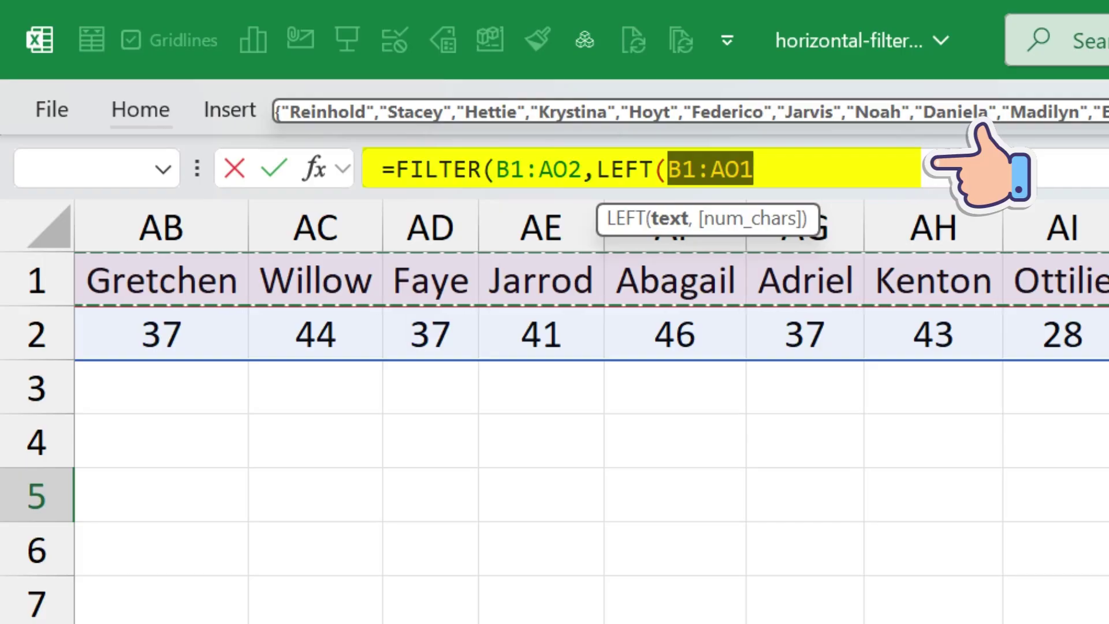
pyautogui.write(',')
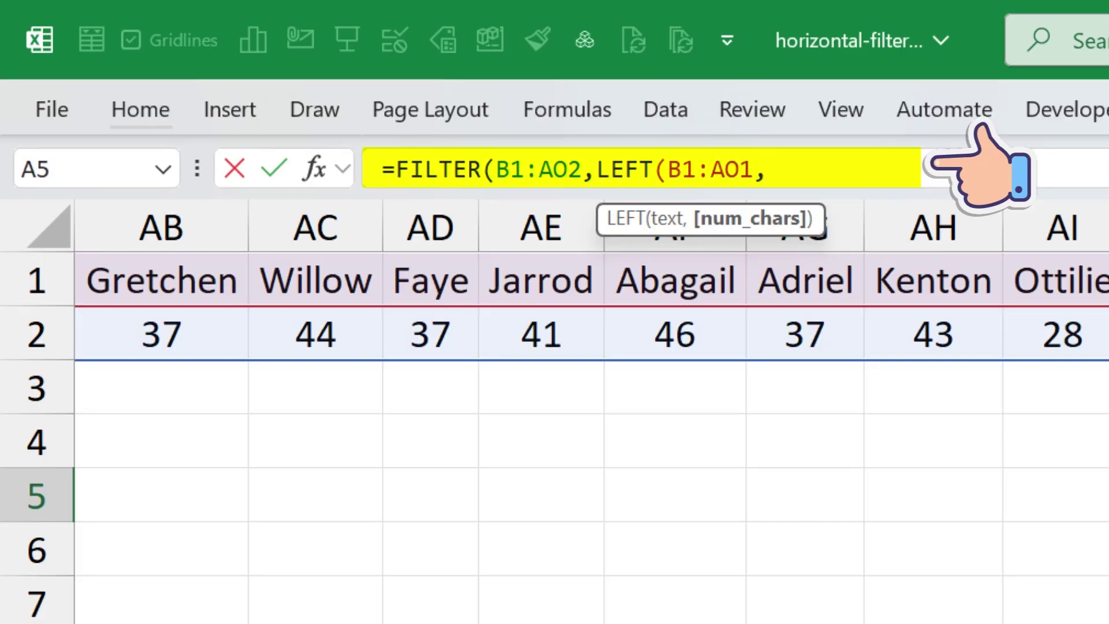
pyautogui.write('1')
pyautogui.write(')')
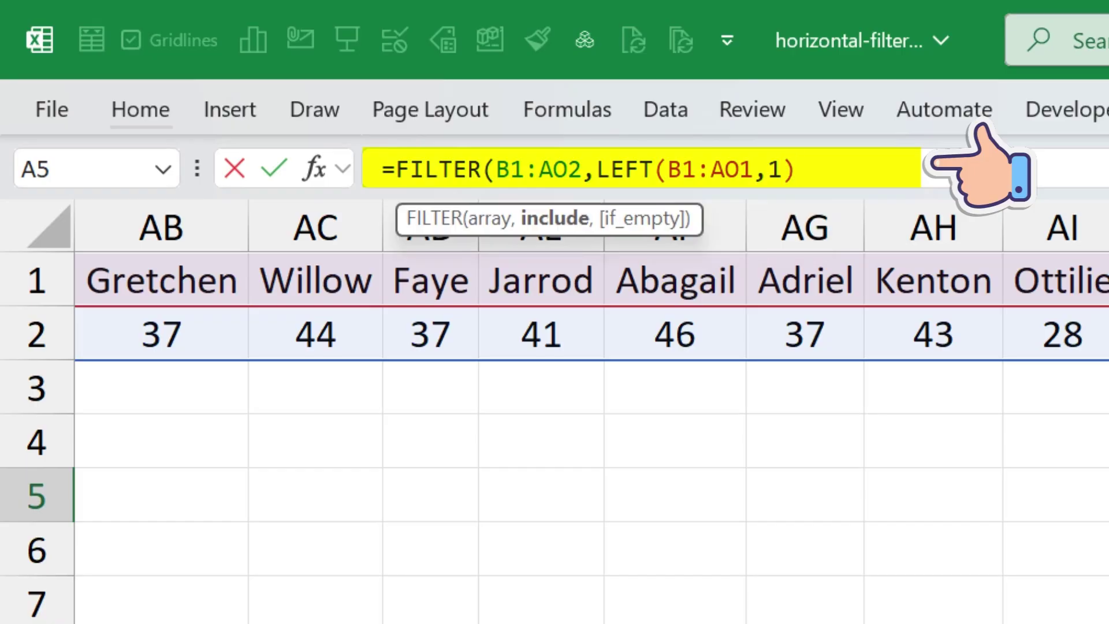
pyautogui.write("='")
pyautogui.write('"')
pyautogui.press('BackSpace')
pyautogui.write('="S')
pyautogui.write('"')
pyautogui.write(',""')
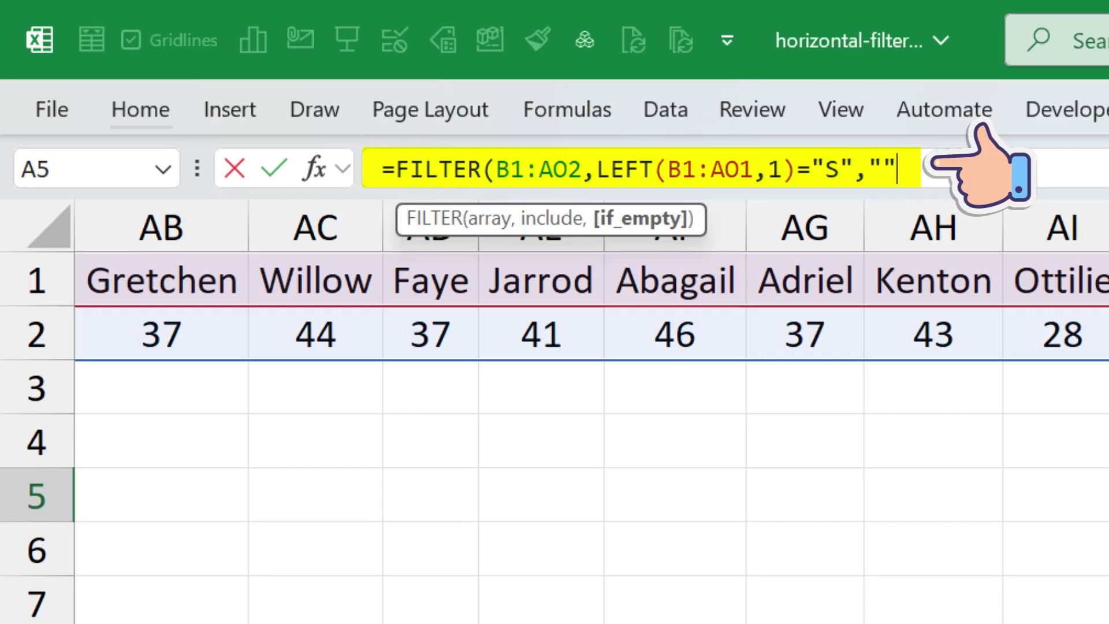
pyautogui.write(')')
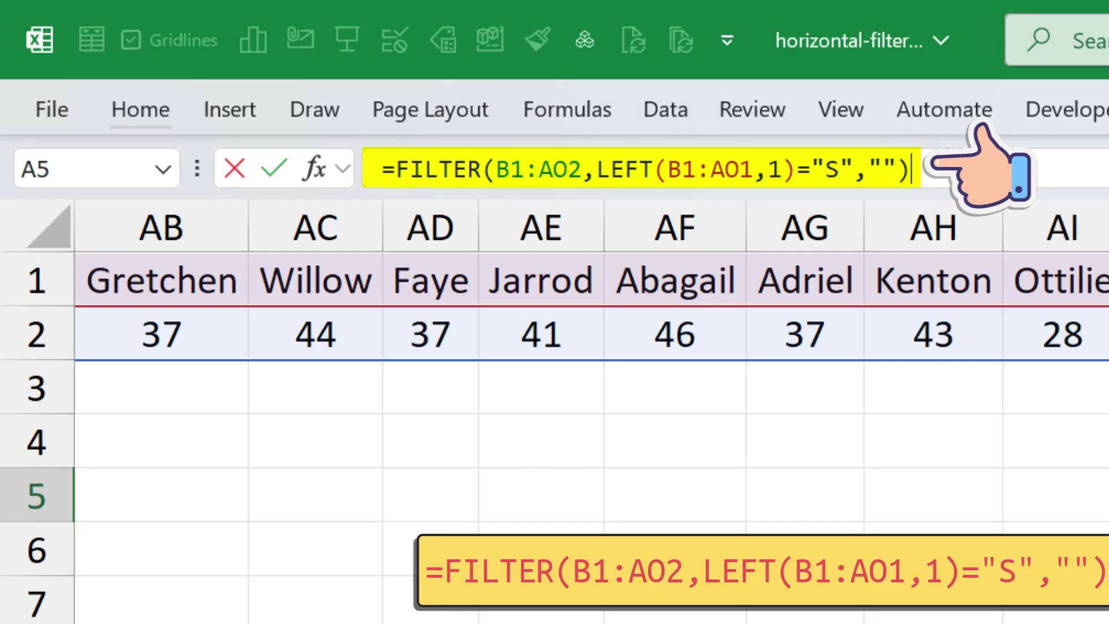
# Step: Commit the S-name formula and check the spilled Stacey 30 and Shemar 38
pyautogui.press('Return')
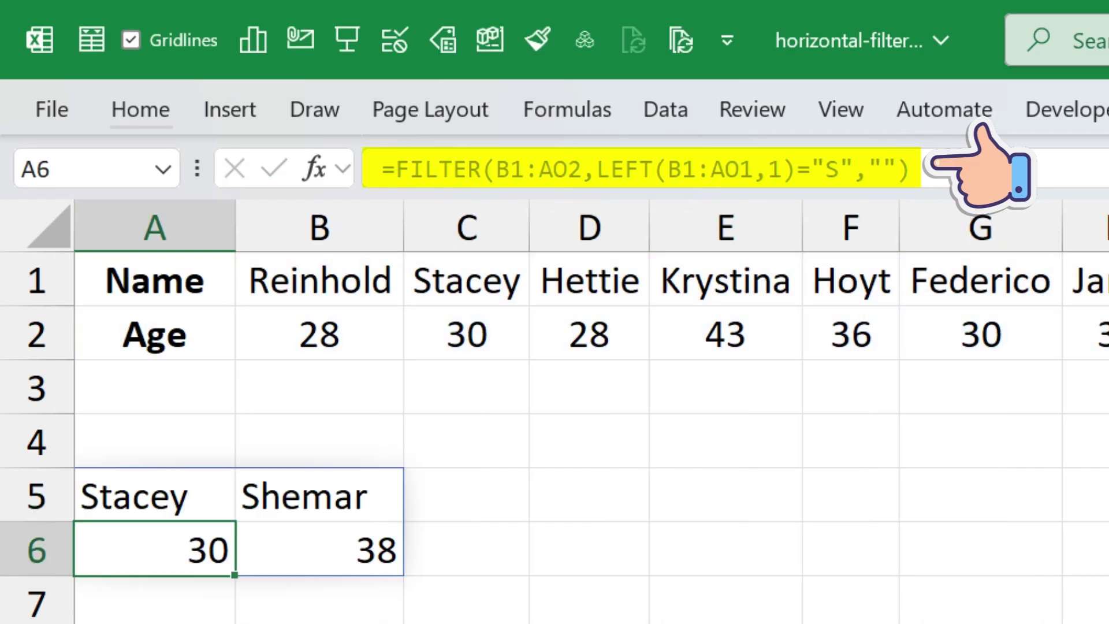
pyautogui.press('Up')
pyautogui.press('Right')
pyautogui.press('Left')
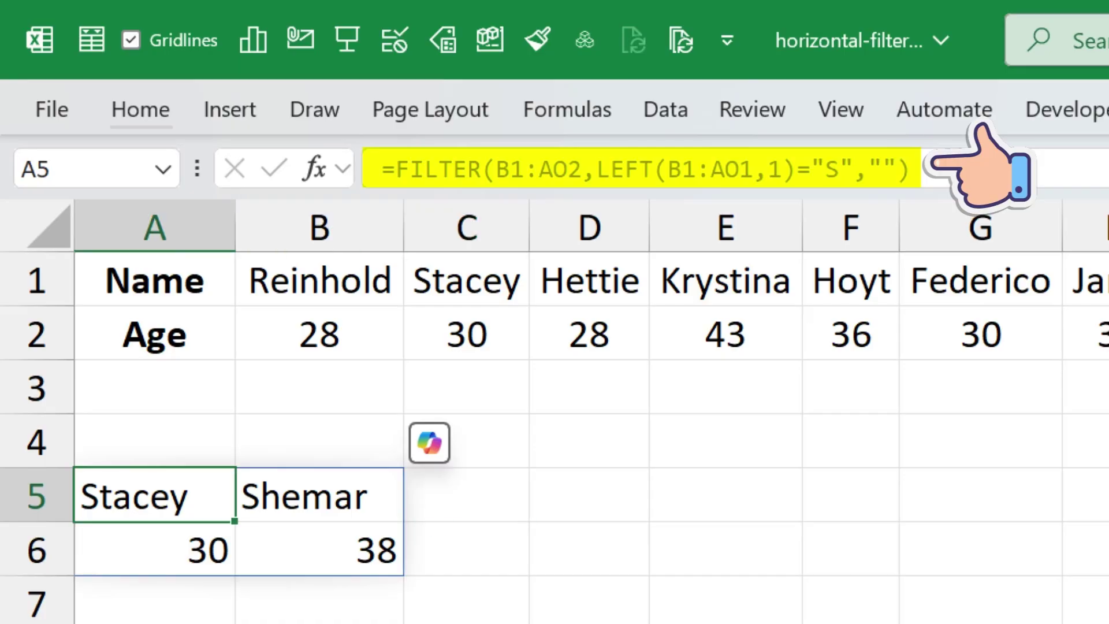
pyautogui.press('Right')
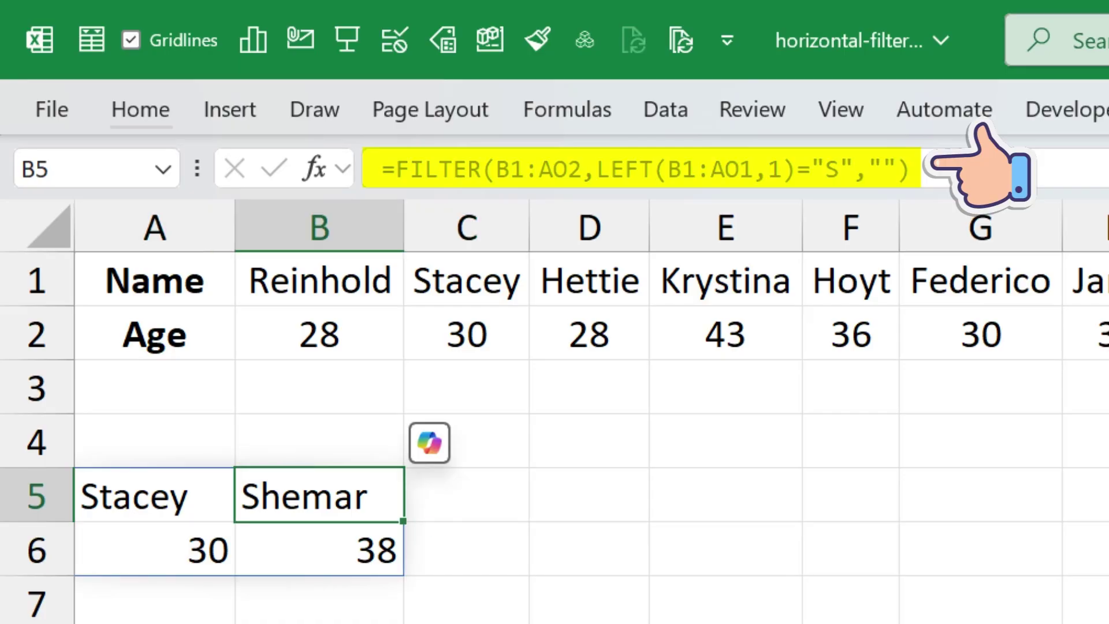
pyautogui.press('Down')
pyautogui.press('Right')
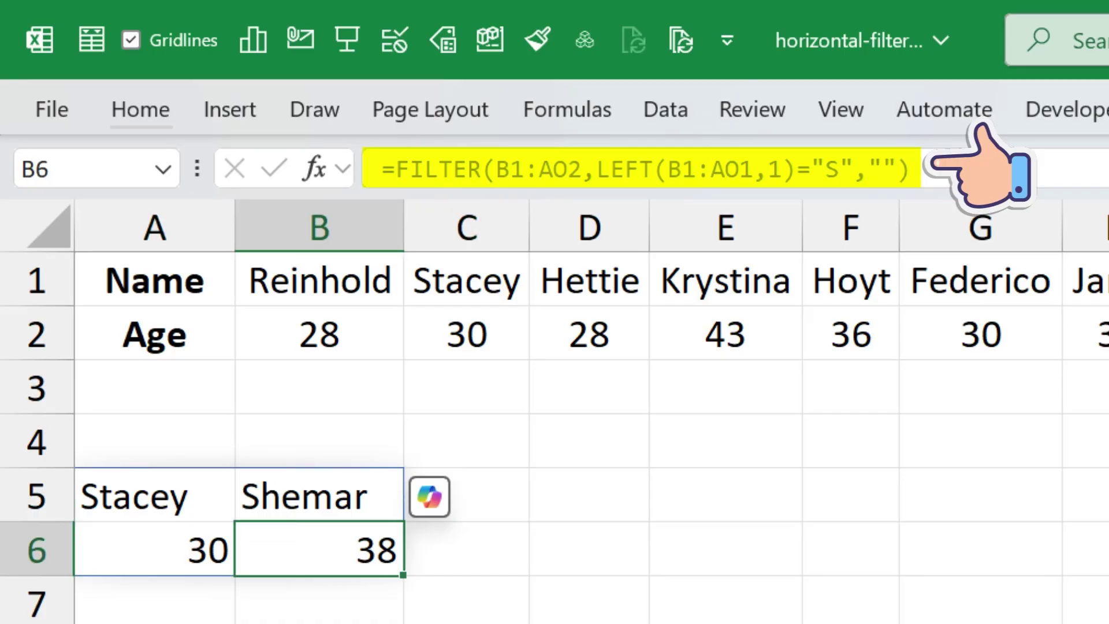
pyautogui.press('Left')
pyautogui.press('Right')
pyautogui.press('Right')
pyautogui.press('Left')
pyautogui.press('Left')
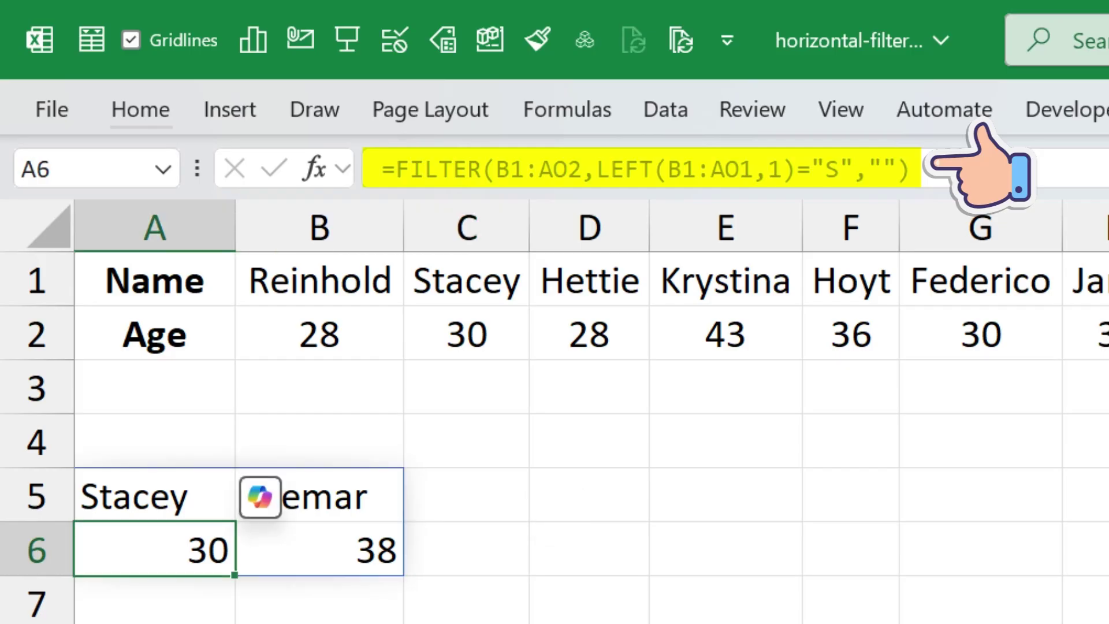
pyautogui.press('Up')
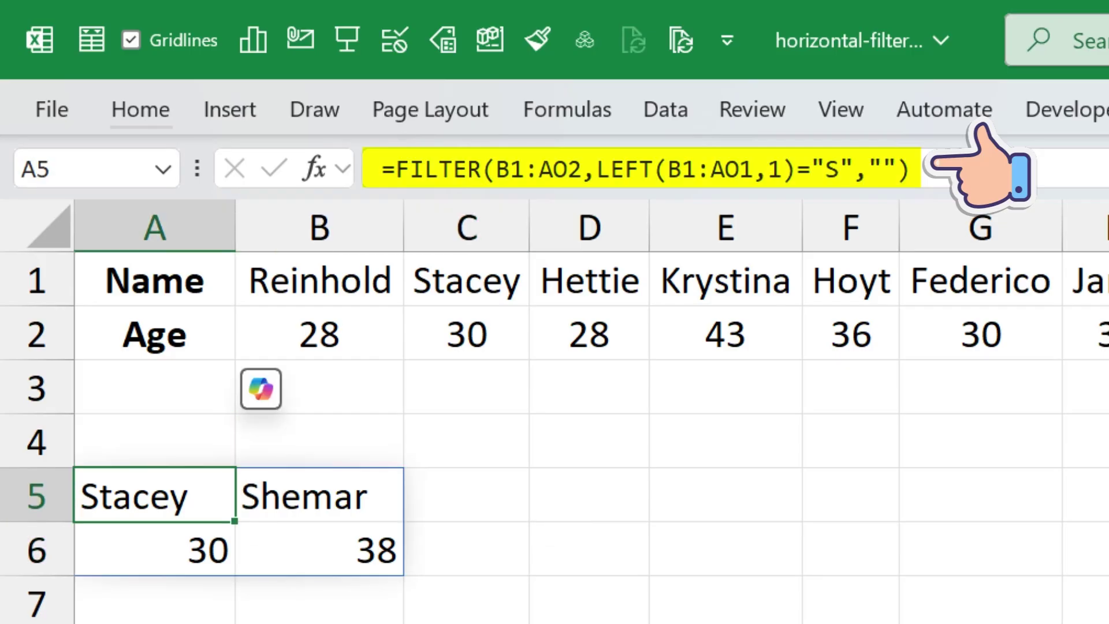
# Step: Move the filtered results down a row
pyautogui.hotkey('shift', 'Down')
pyautogui.hotkey('shift', 'Right')
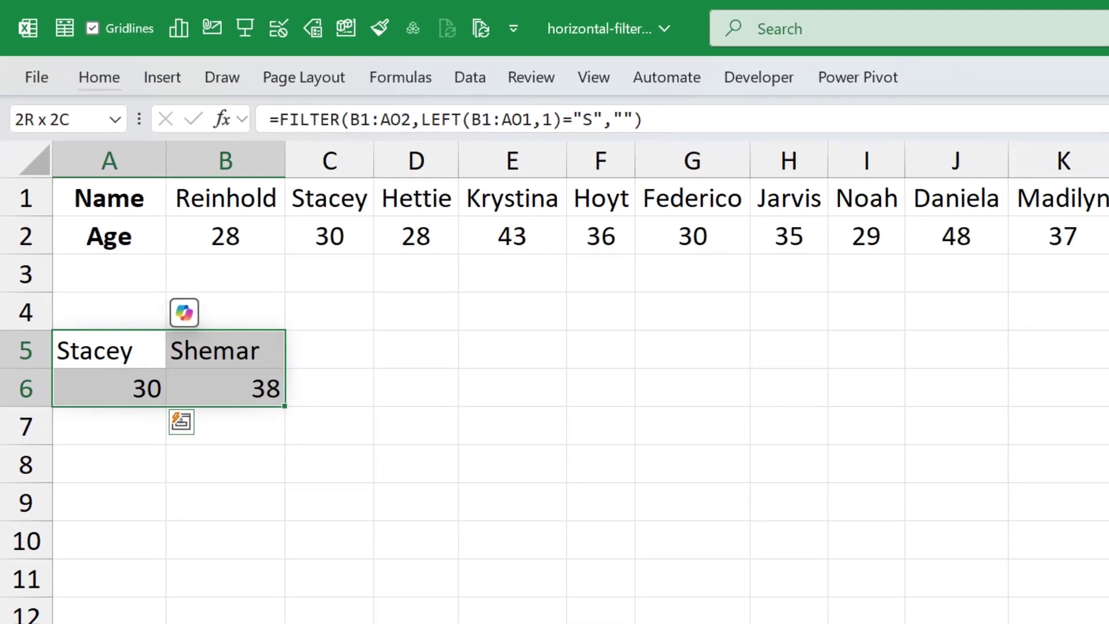
pyautogui.hotkey('ctrl', 'x')
pyautogui.press('Down')
pyautogui.press('Down')
pyautogui.press('Down')
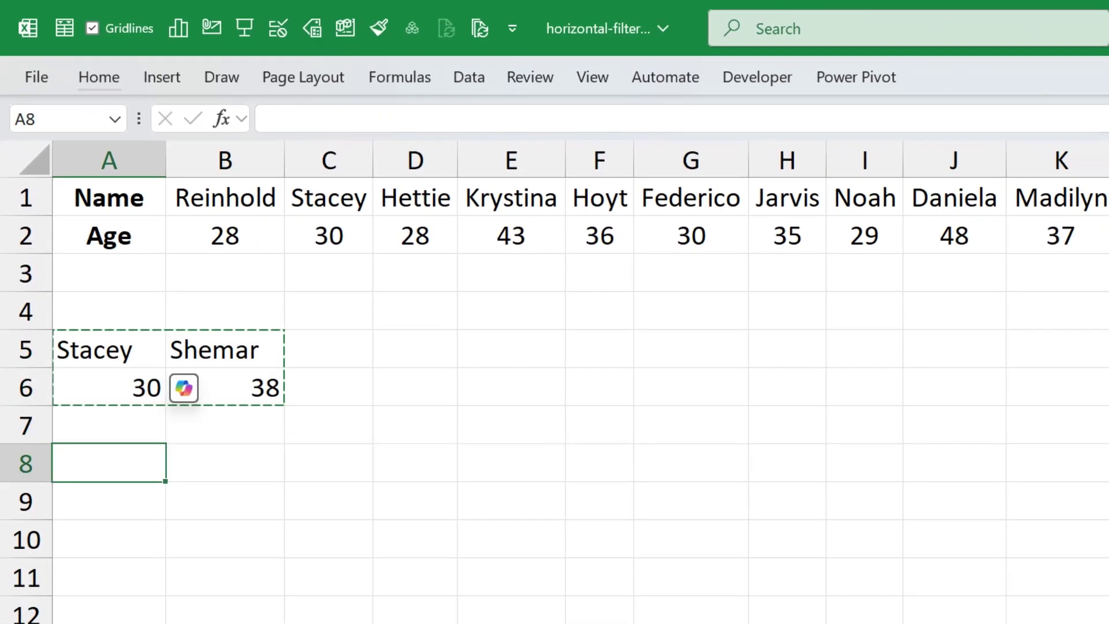
pyautogui.hotkey('ctrl', 'v')
pyautogui.press('Down')
# Step: Copy the Name and Age labels from A1:A2 down beside the results
pyautogui.hotkey('shift', 'Up')
pyautogui.hotkey('shift', 'Right')
pyautogui.press('Up')
pyautogui.press('Up')
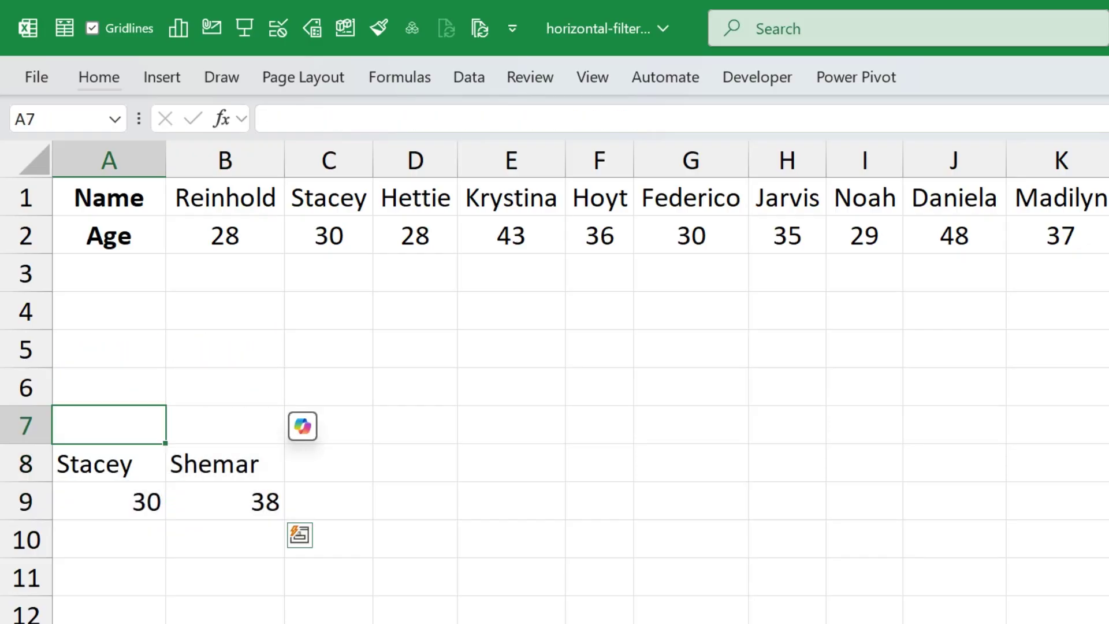
pyautogui.press('Up')
pyautogui.hotkey('ctrl', 'Up')
pyautogui.press('Up')
pyautogui.hotkey('shift', 'Down')
pyautogui.hotkey('ctrl', 'c')
pyautogui.press('Down')
pyautogui.press('Down')
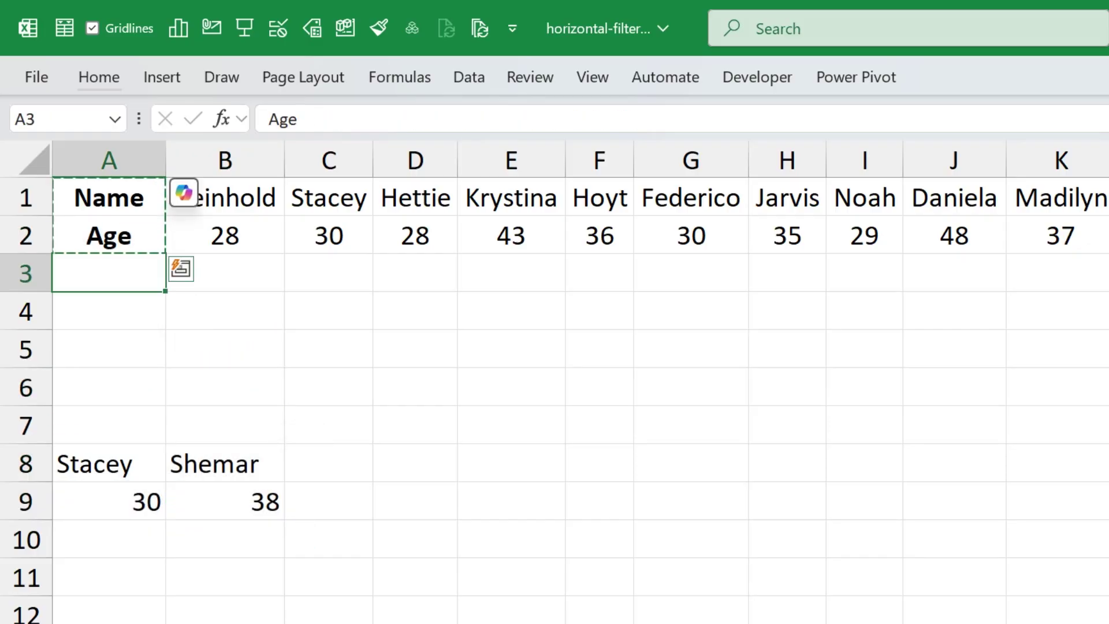
pyautogui.press('Down')
pyautogui.press('Down')
pyautogui.press('Down')
pyautogui.hotkey('ctrl', 'v')
# Step: Move the filter results into the column right of the copied labels
pyautogui.press('Down')
pyautogui.press('Down')
pyautogui.hotkey('shift', 'Down')
pyautogui.hotkey('shift', 'Right')
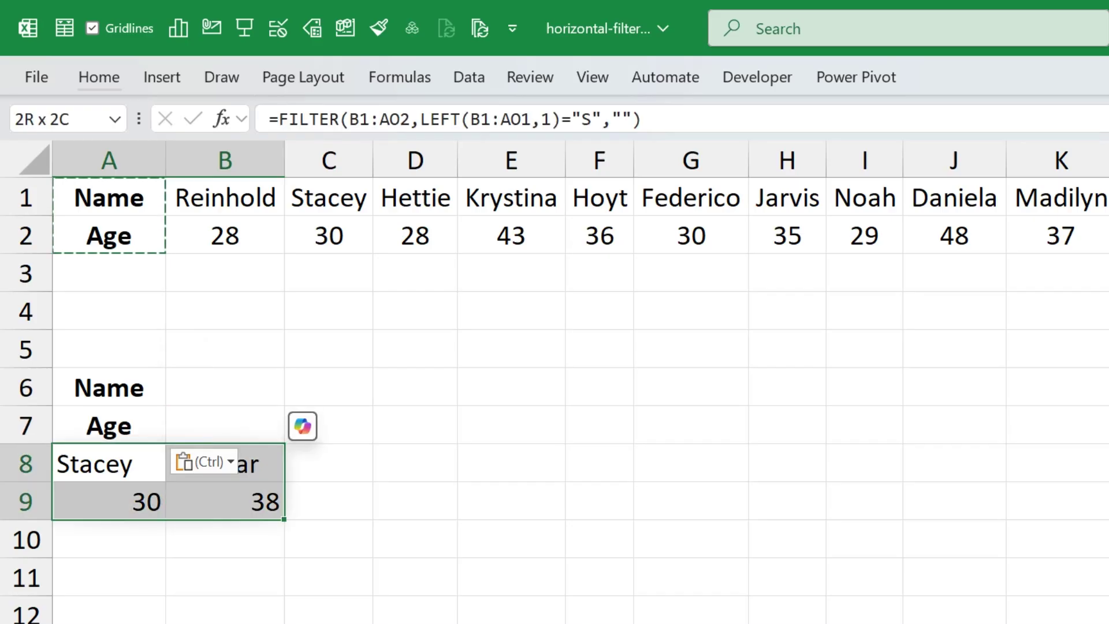
pyautogui.hotkey('ctrl', 'x')
pyautogui.press('Up')
pyautogui.press('Right')
pyautogui.press('Up')
pyautogui.press('Up')
pyautogui.press('Down')
pyautogui.hotkey('ctrl', 'v')
pyautogui.press('Left')
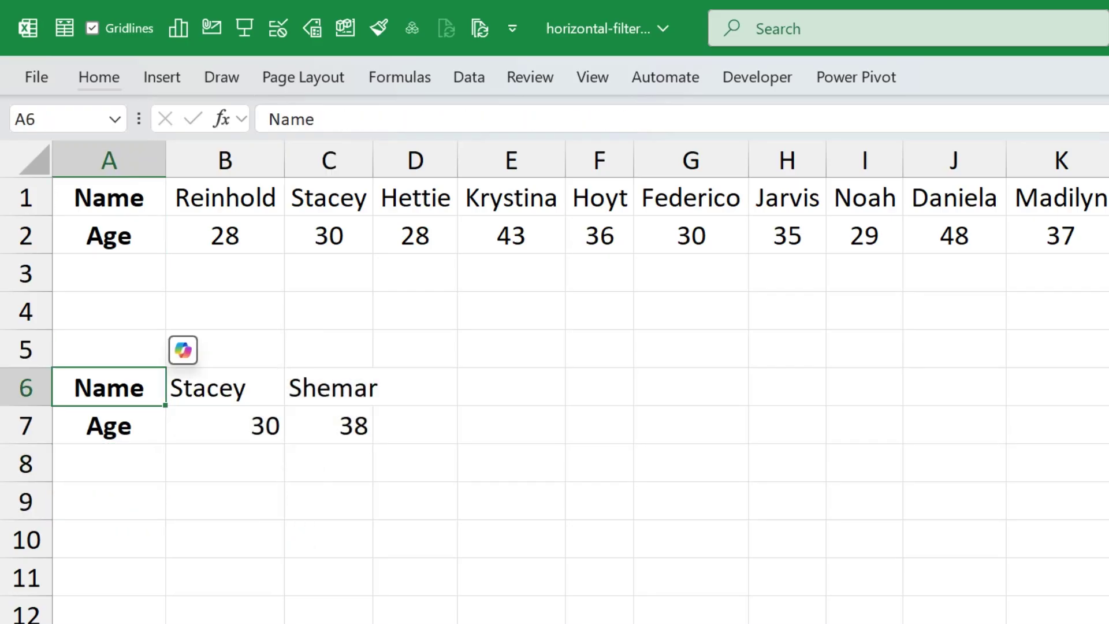
# Step: Move the labelled results block down to rows 8–9
pyautogui.hotkey('shift', 'Down')
pyautogui.hotkey('shift', 'Right')
pyautogui.hotkey('shift', 'Right')
pyautogui.hotkey('ctrl', 'c')
pyautogui.press('Down')
pyautogui.press('Down')
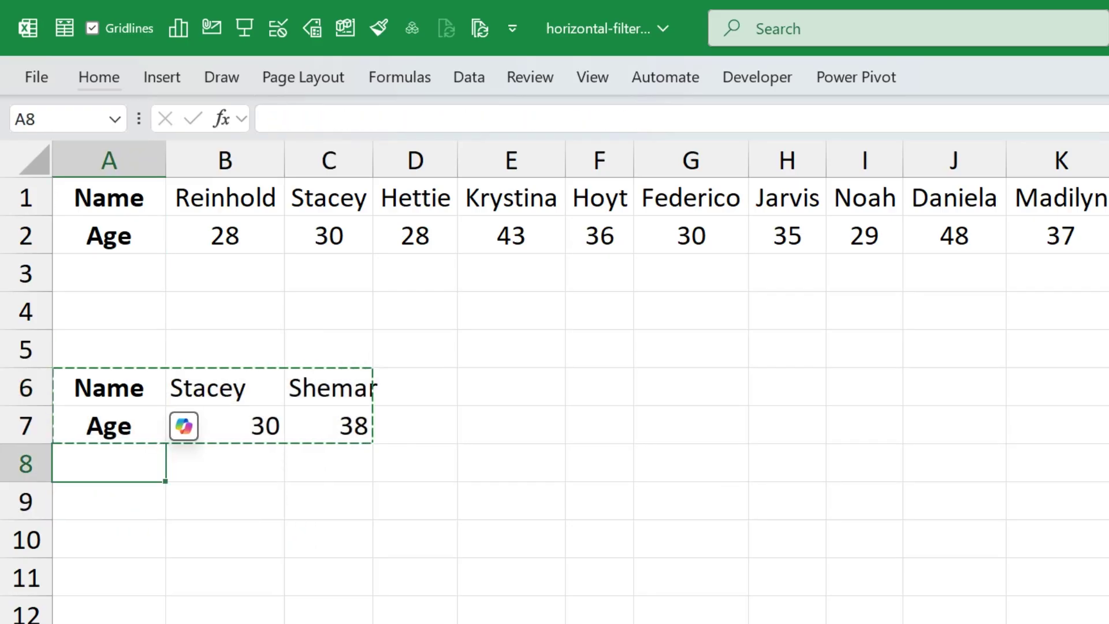
pyautogui.hotkey('ctrl', 'v')
pyautogui.press('Up')
pyautogui.press('Down')
pyautogui.hotkey('shift', 'Down')
pyautogui.hotkey('shift', 'Right')
pyautogui.hotkey('shift', 'Right')
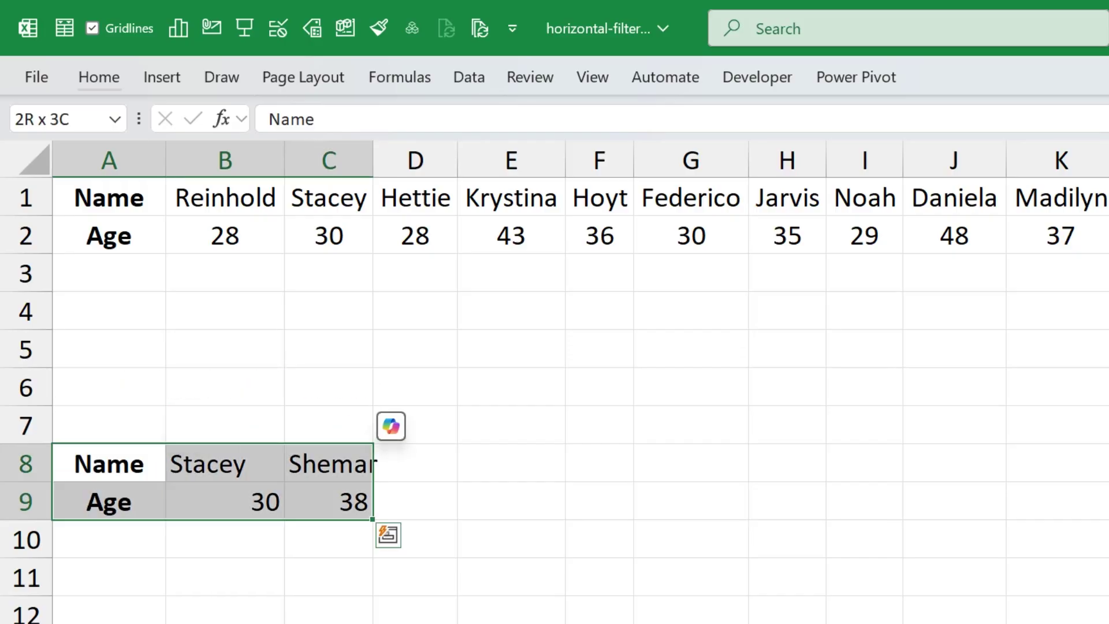
# Step: Centre the names and ages and AutoFit the column widths
pyautogui.hotkey('alt', 'h')
pyautogui.press('a')
pyautogui.press('c')
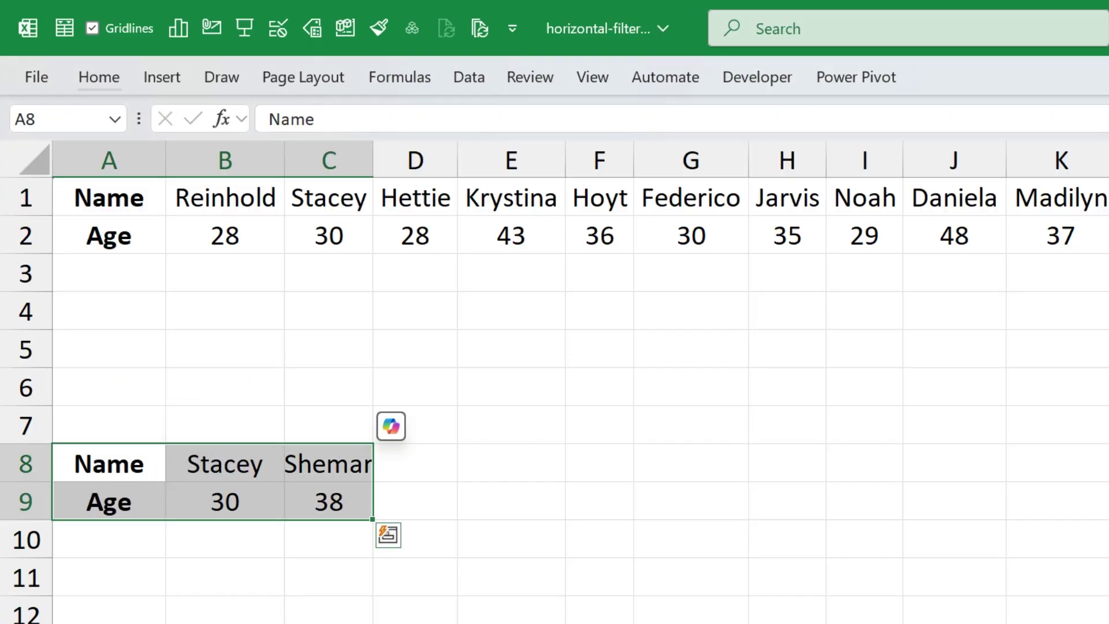
pyautogui.hotkey('alt', 'h')
pyautogui.press('o')
pyautogui.press('i')
pyautogui.press('Up')
pyautogui.press('Down')
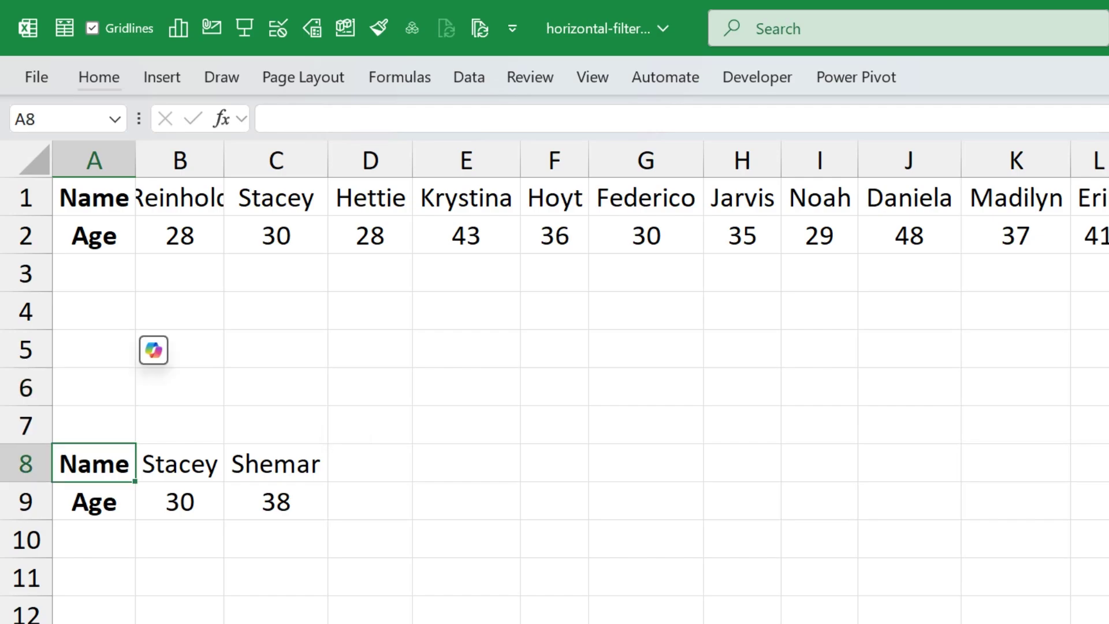
pyautogui.press('Right')
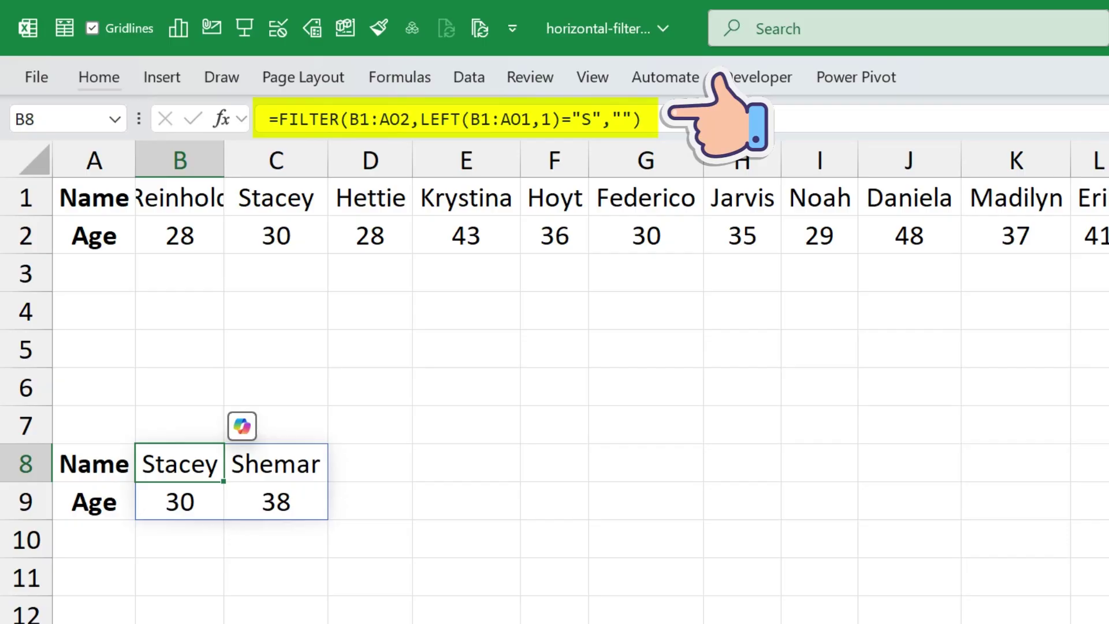
# Step: Replace the fixed "S" in B8's FILTER formula with a reference to cell A5
pyautogui.press('F2')
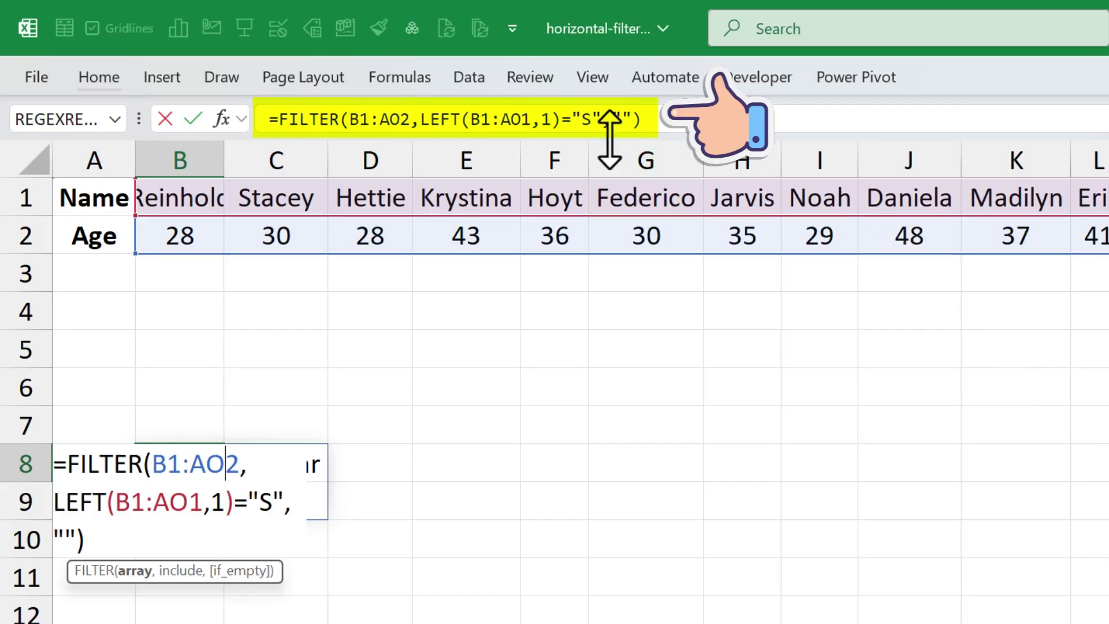
pyautogui.moveTo(601, 118); pyautogui.dragTo(582, 120)
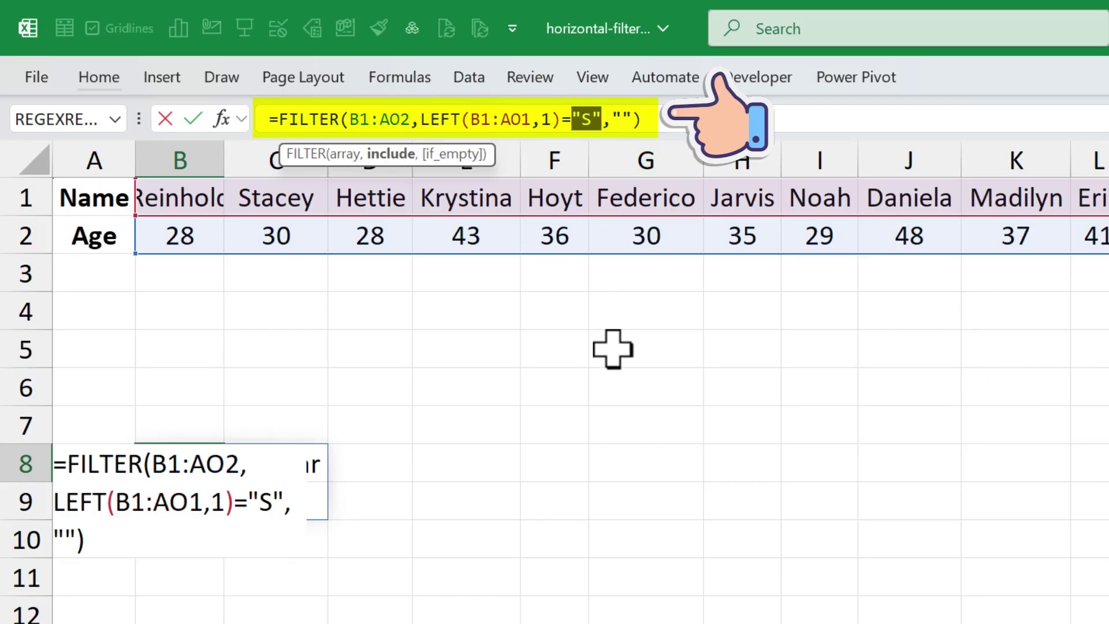
pyautogui.press('BackSpace')
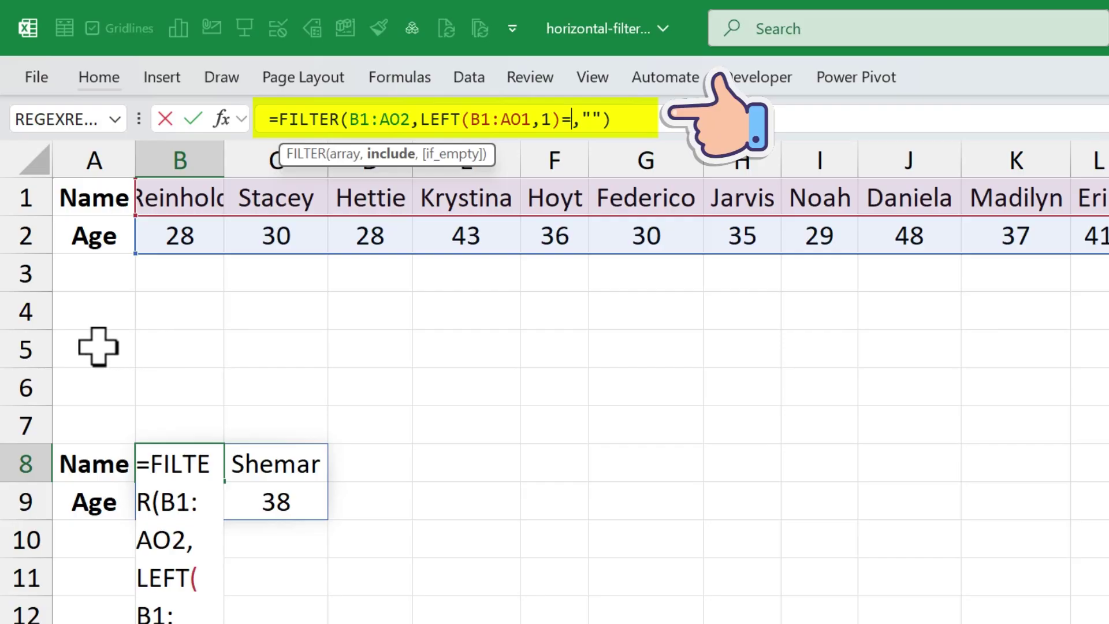
pyautogui.click(98, 347)
pyautogui.press('Return')
pyautogui.press('Left')
pyautogui.press('Up')
pyautogui.press('Up')
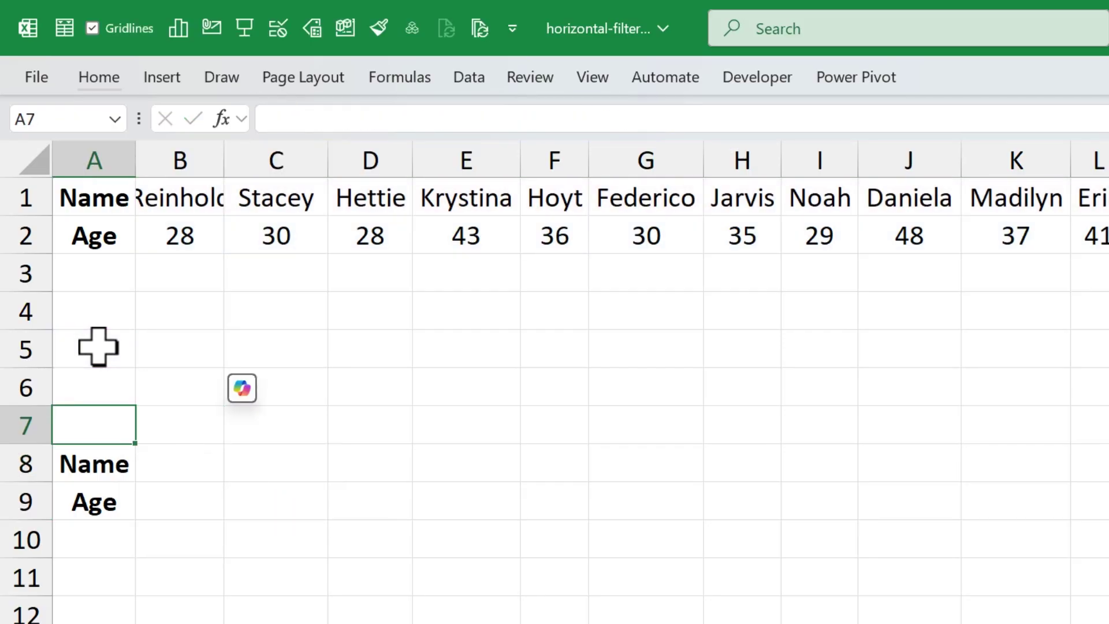
# Step: Test A5 with S, then set it to D to list Daniela, Dillon and Domingo
pyautogui.press('Up')
pyautogui.press('Up')
pyautogui.write('S')
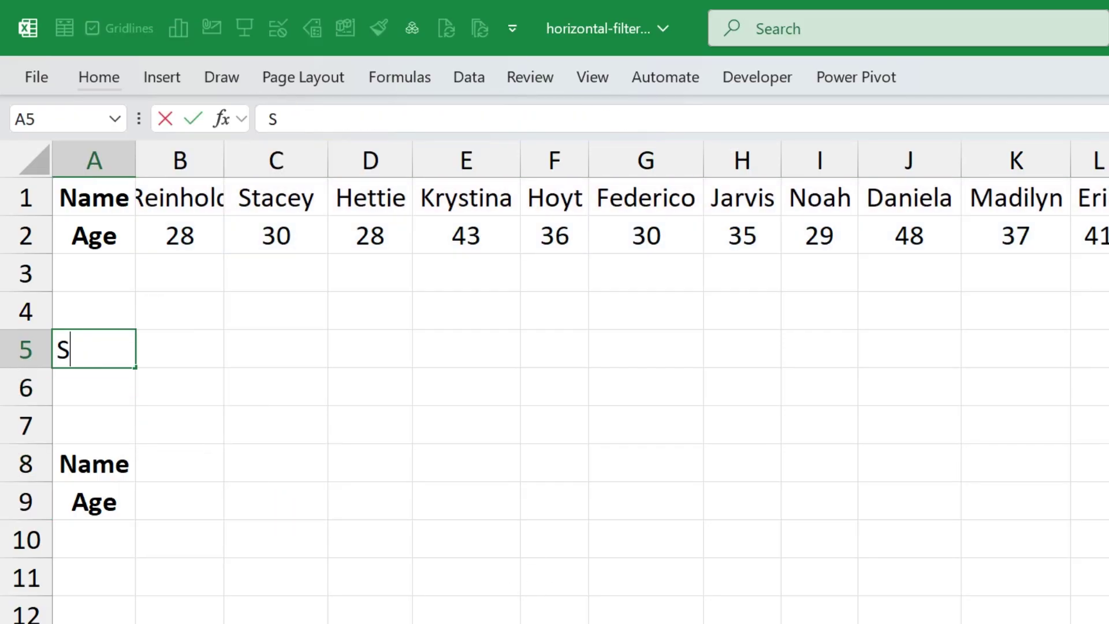
pyautogui.press('Return')
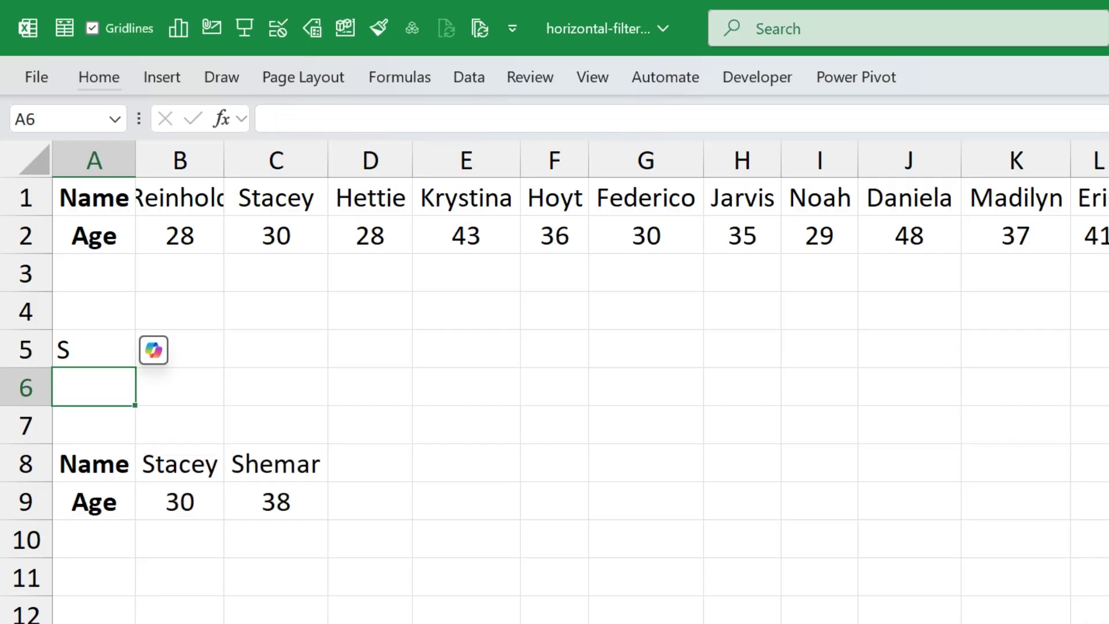
pyautogui.press('Up')
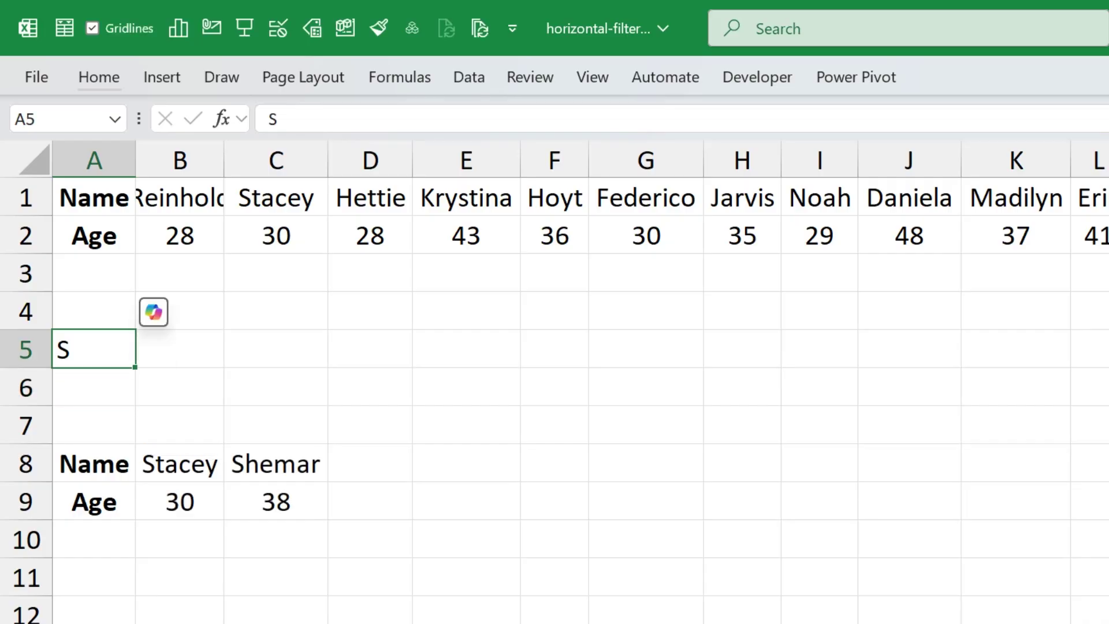
pyautogui.write('D')
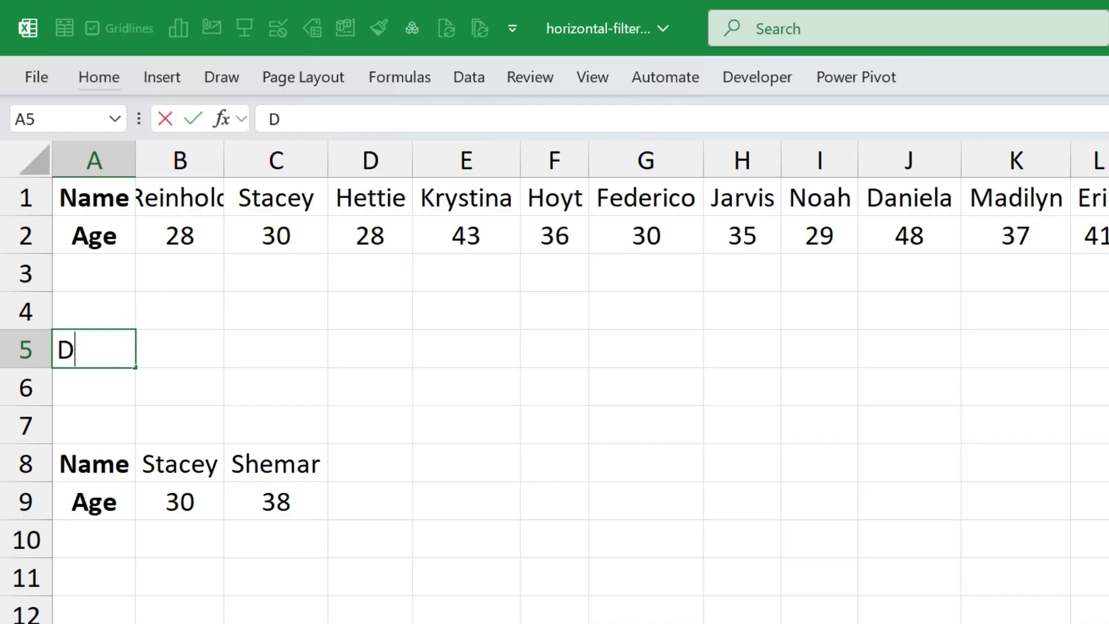
pyautogui.press('Return')
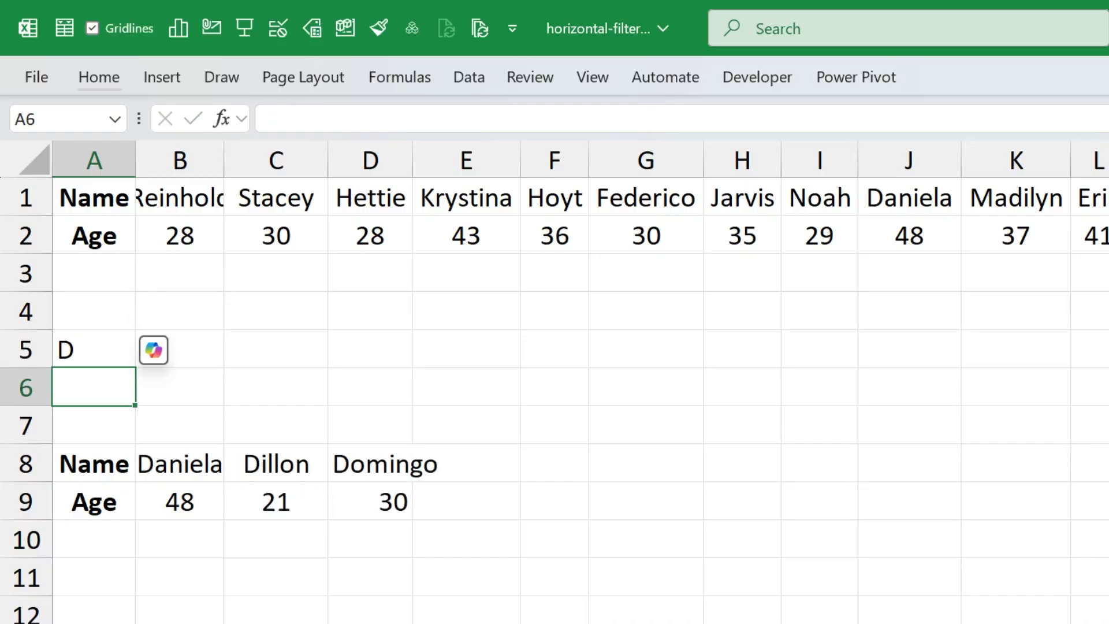